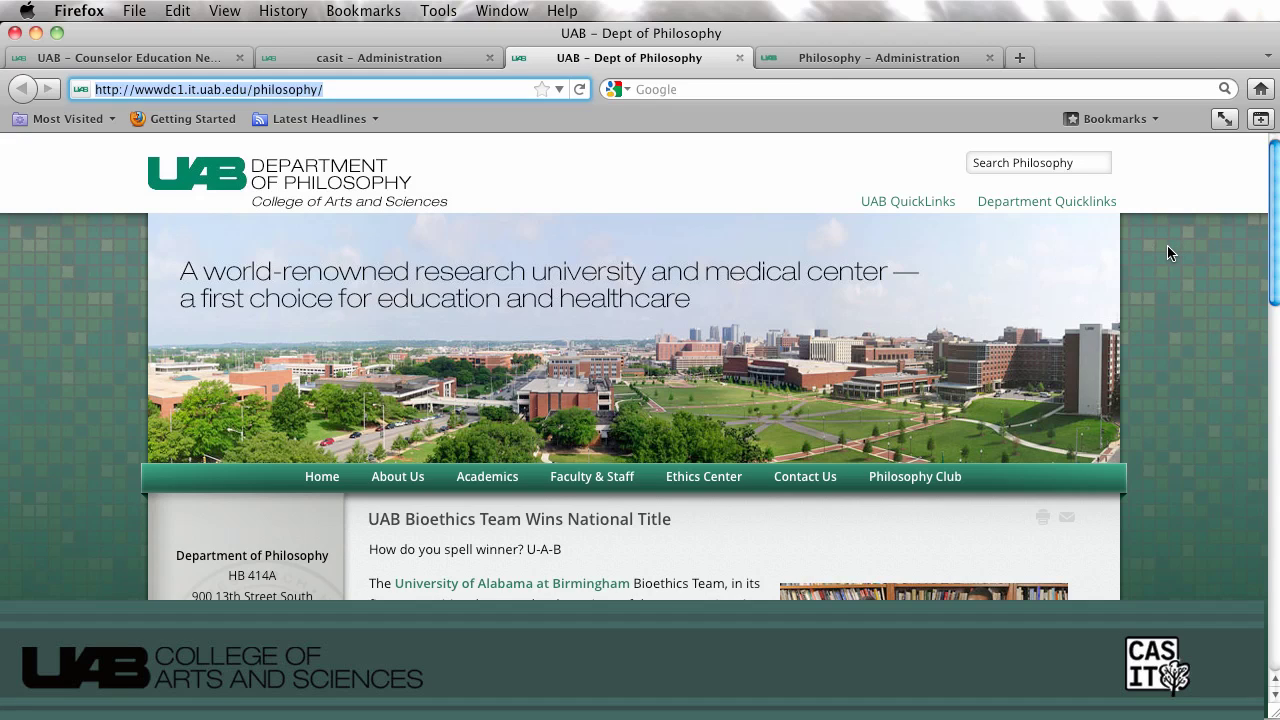
# Scroll through the live Philosophy homepage to review its news stories.
pyautogui.scroll(-1, 1168, 252)
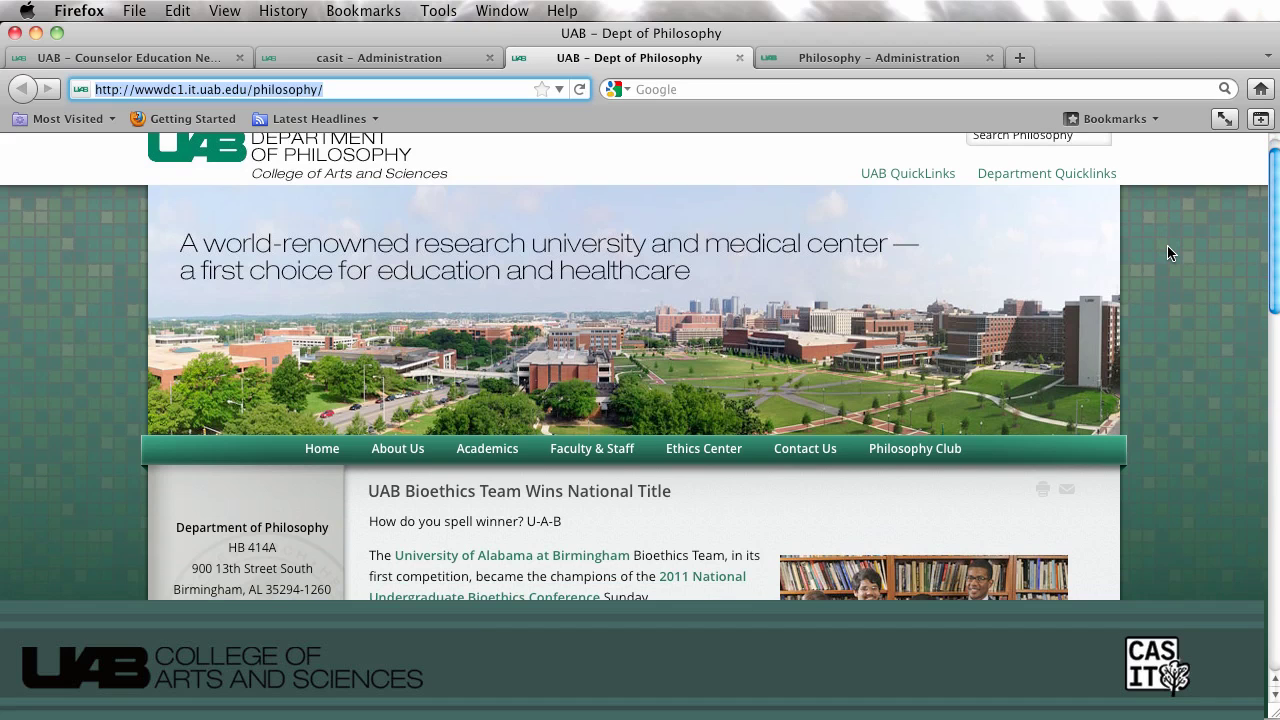
pyautogui.scroll(-5, 1168, 252)
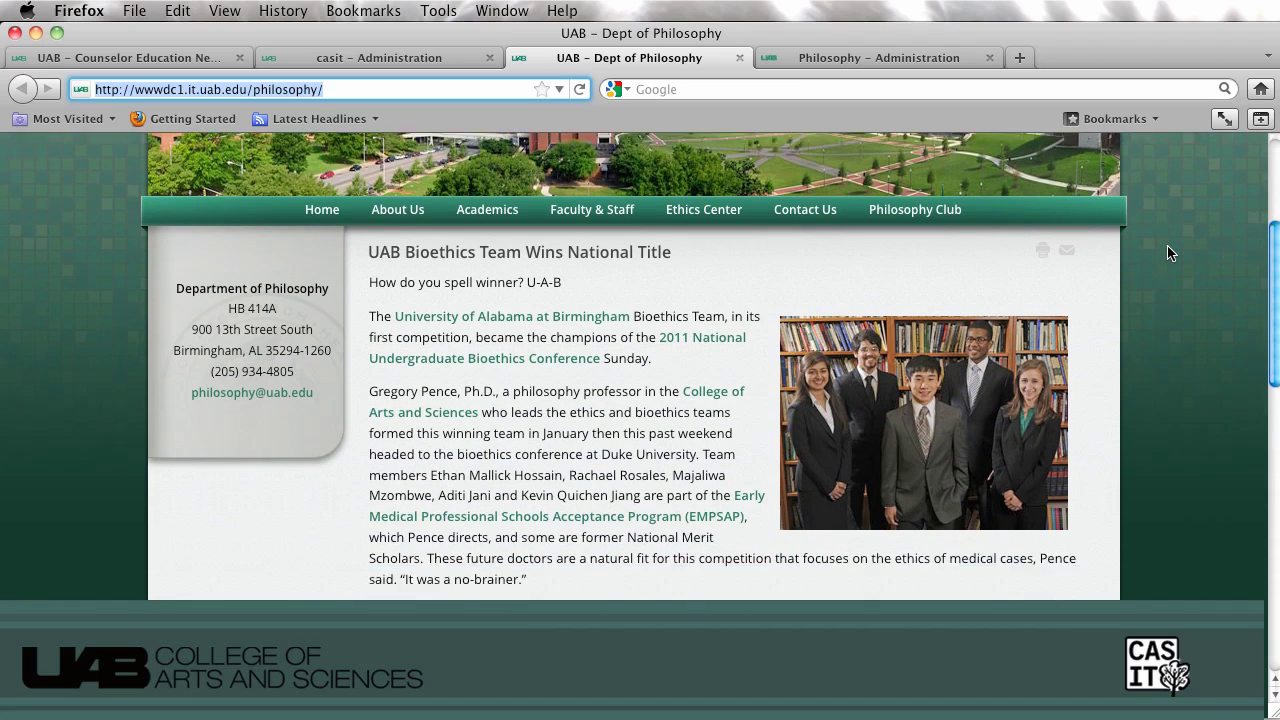
pyautogui.scroll(-8, 1168, 252)
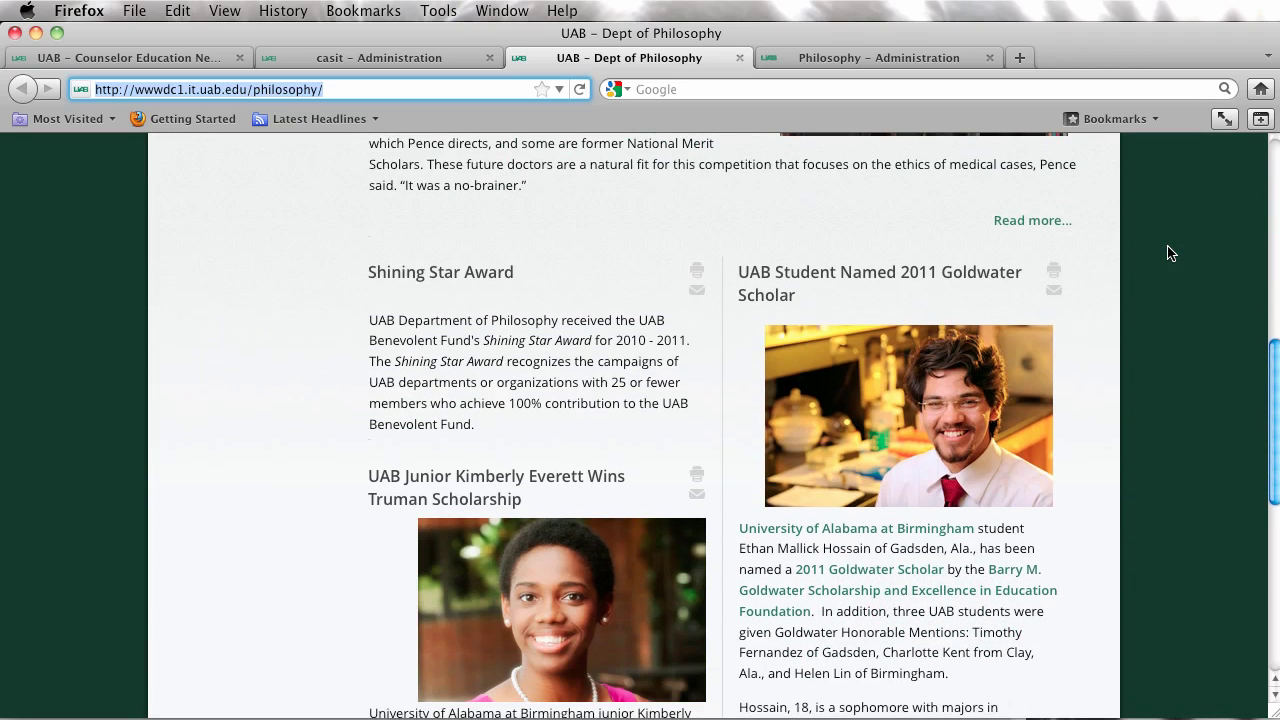
pyautogui.scroll(-1, 1168, 252)
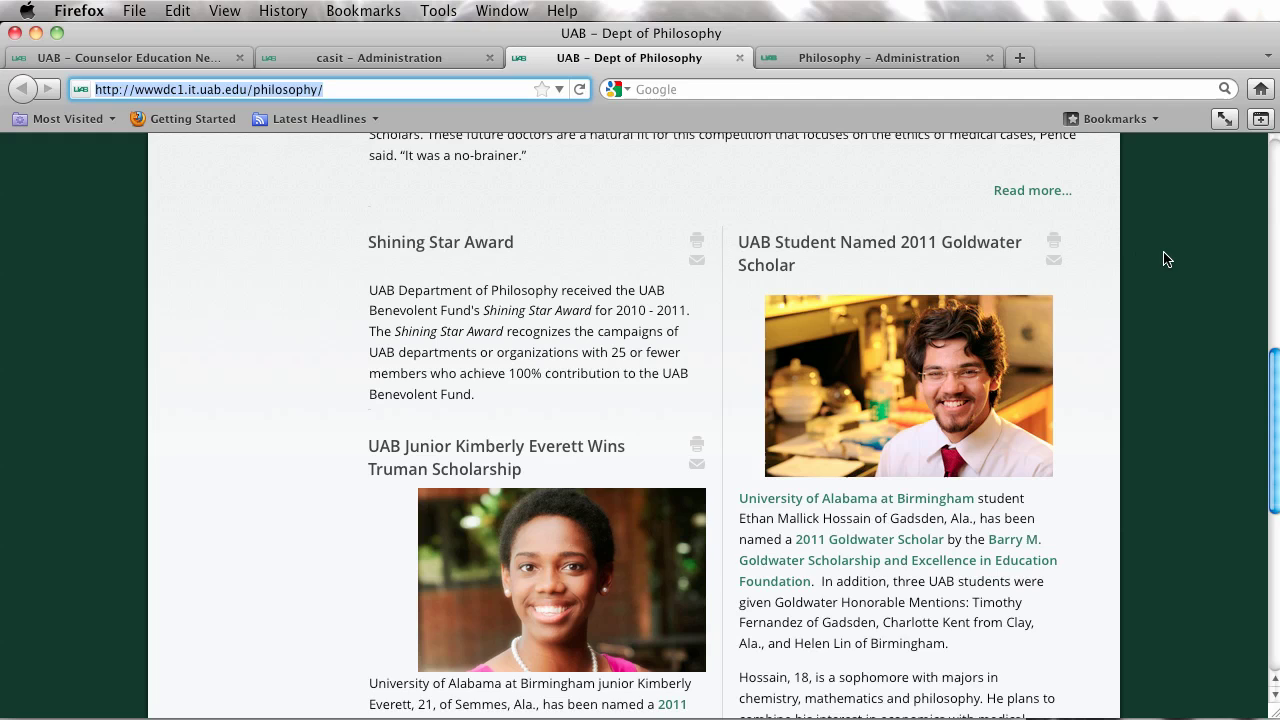
pyautogui.scroll(10, 1163, 259)
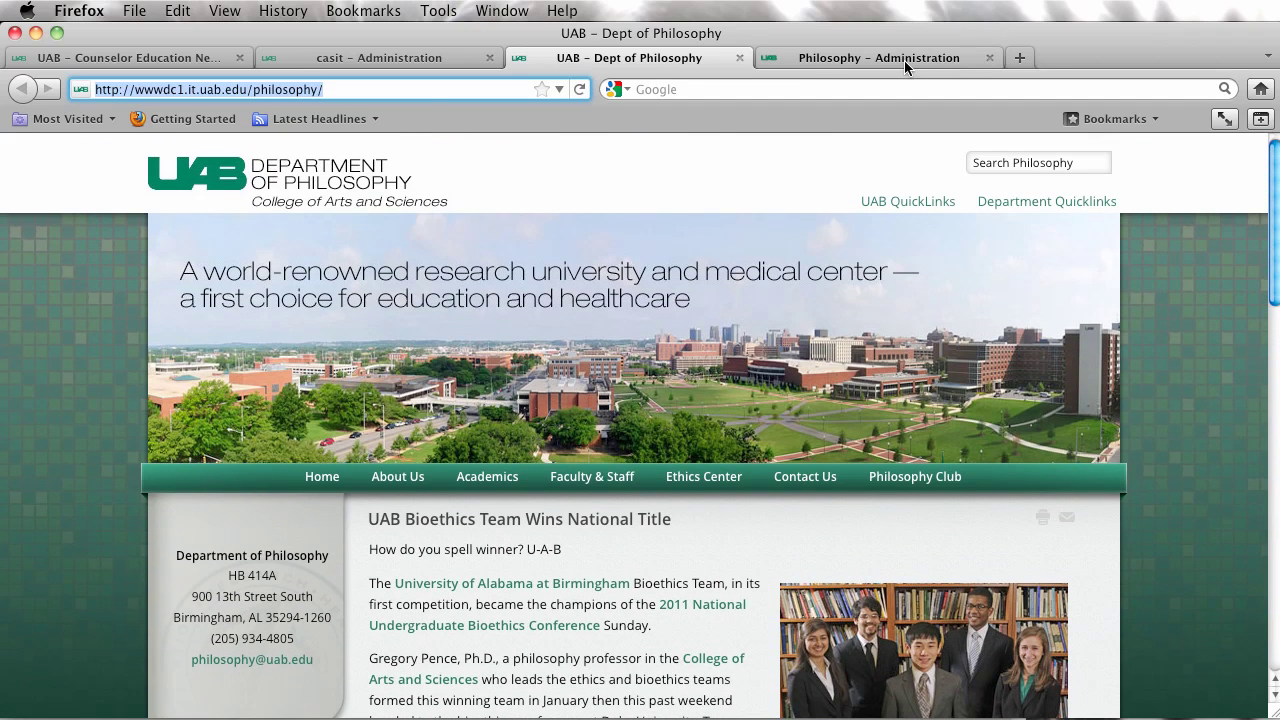
# Open the Front Page Manager from the administration Control Panel.
pyautogui.click(812, 60)
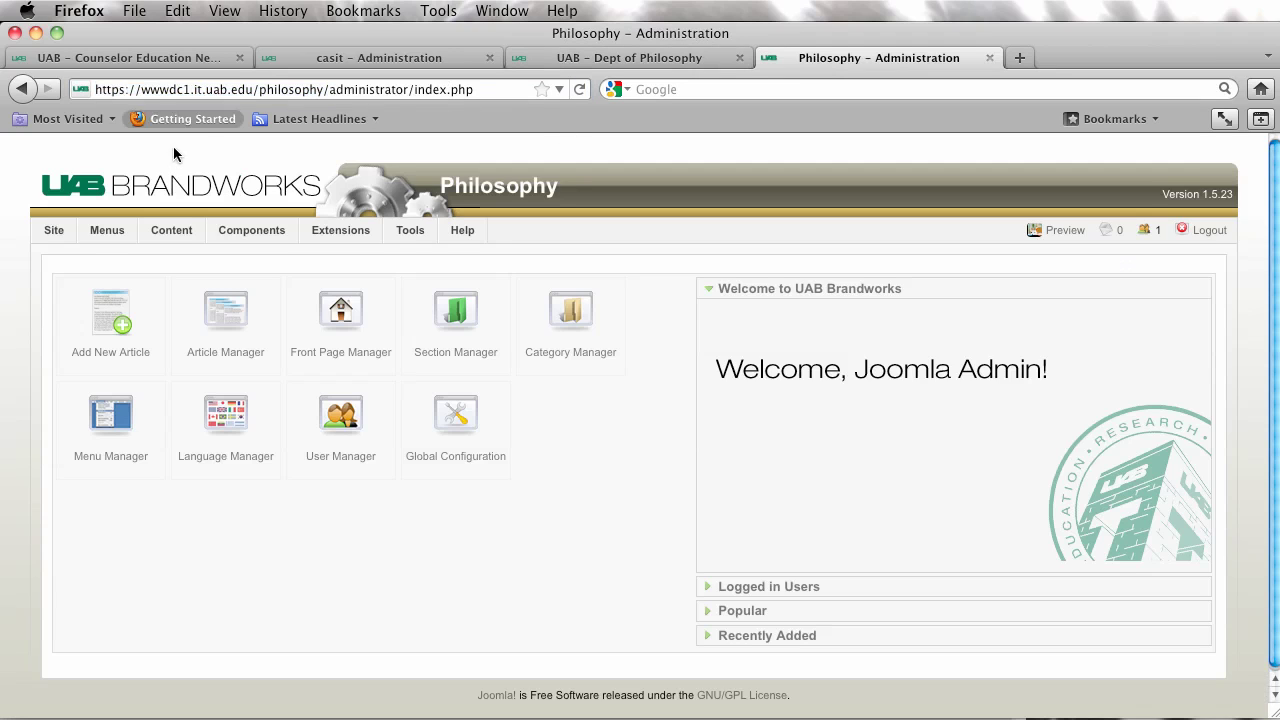
pyautogui.moveTo(55, 234)
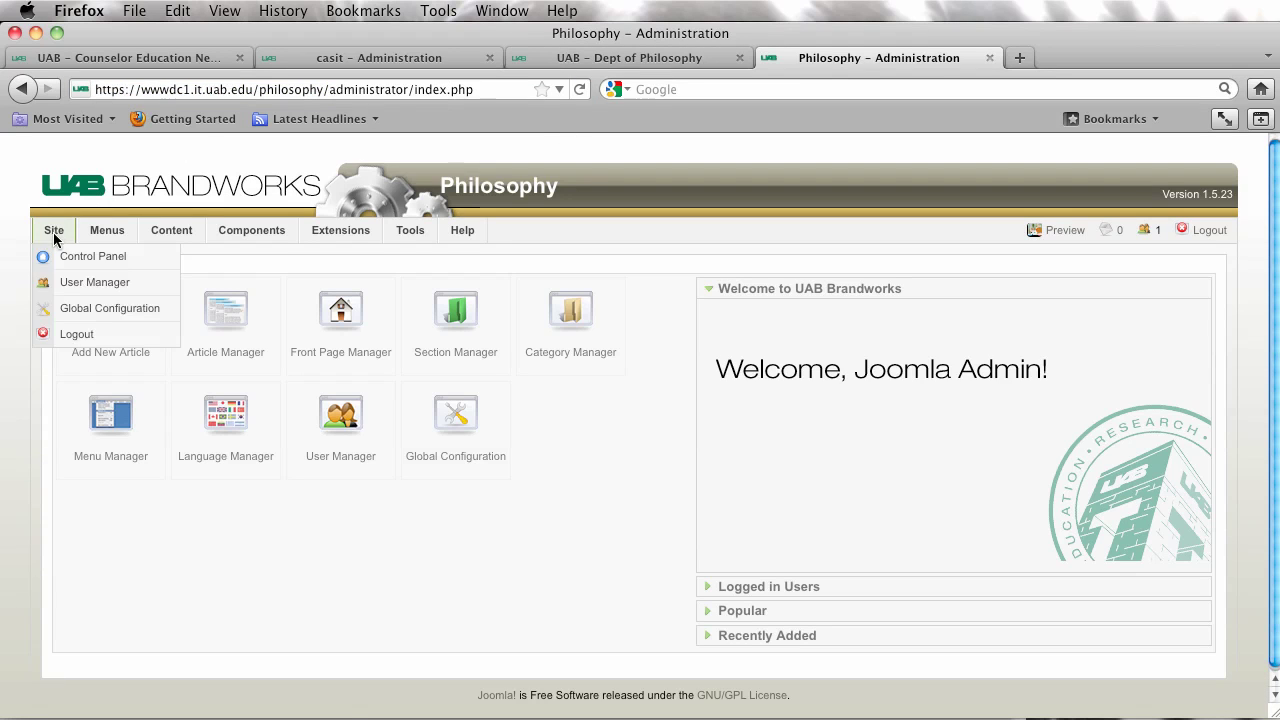
pyautogui.click(58, 258)
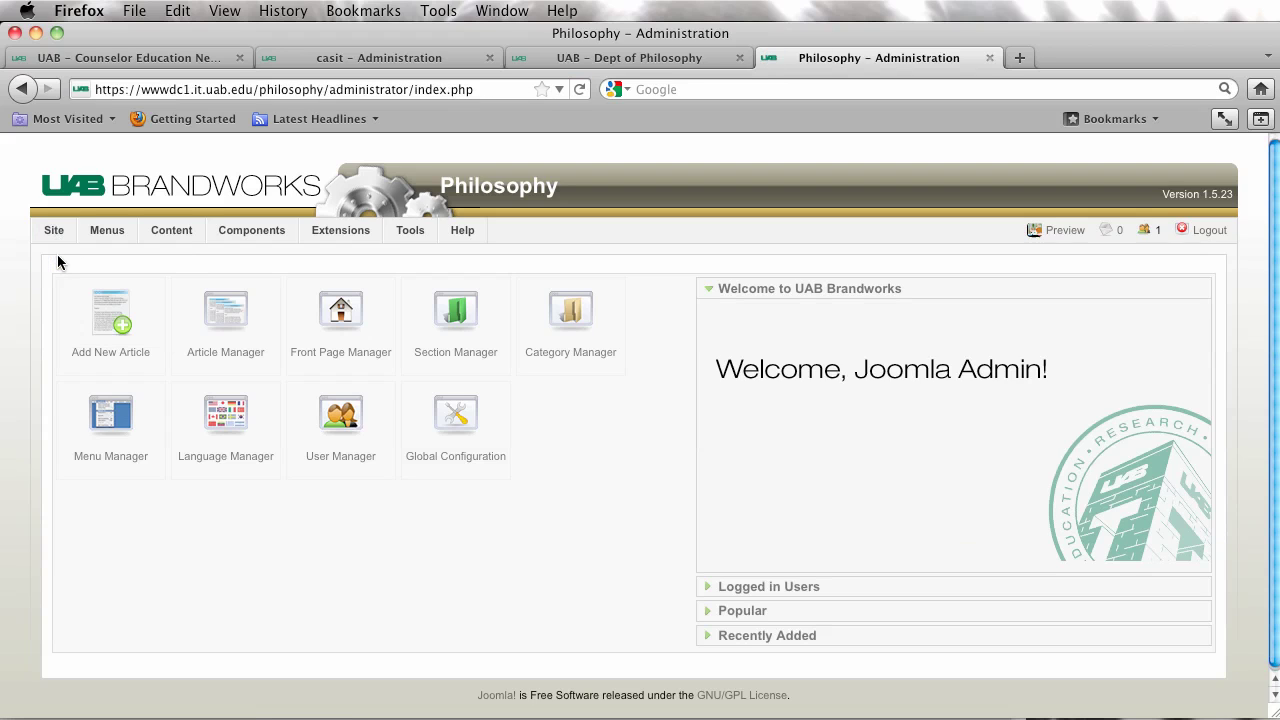
pyautogui.click(333, 316)
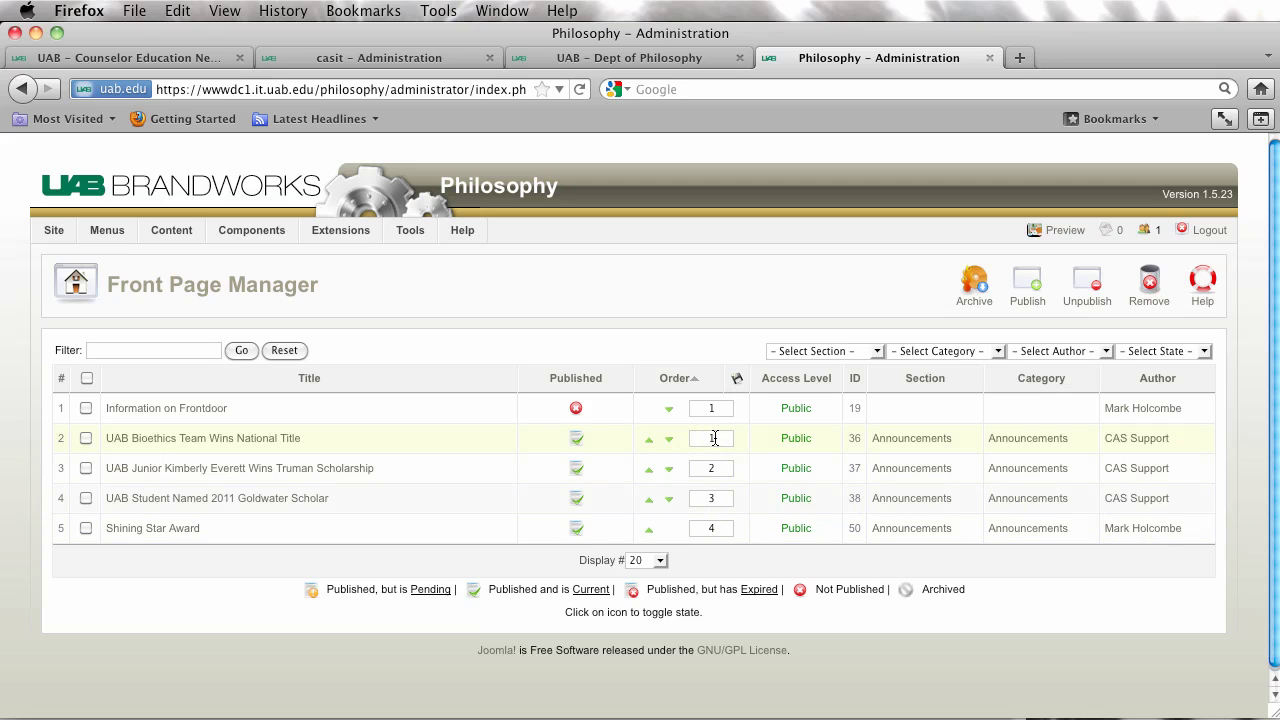
# Set Truman Scholarship to order 1 and Bioethics Team to order 2, then save the order.
pyautogui.moveTo(718, 470); pyautogui.dragTo(646, 467)
pyautogui.write('1')
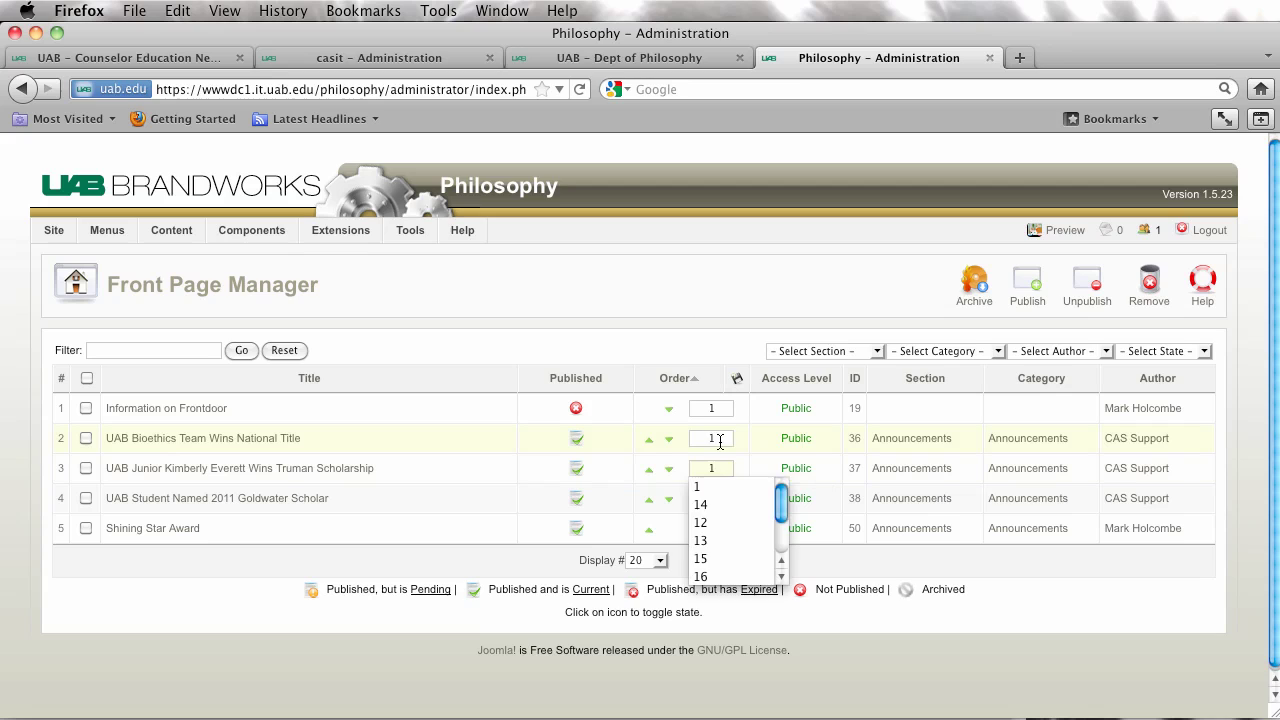
pyautogui.moveTo(722, 438); pyautogui.dragTo(635, 423)
pyautogui.write('2')
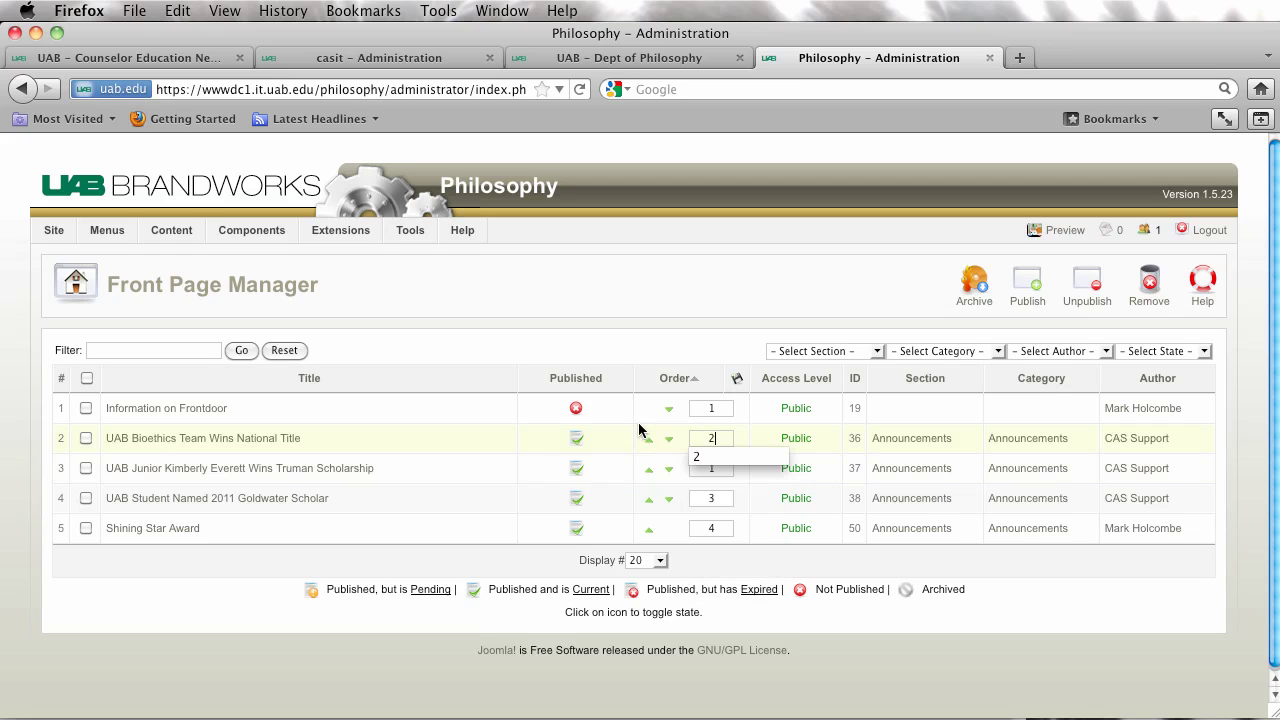
pyautogui.click(737, 383)
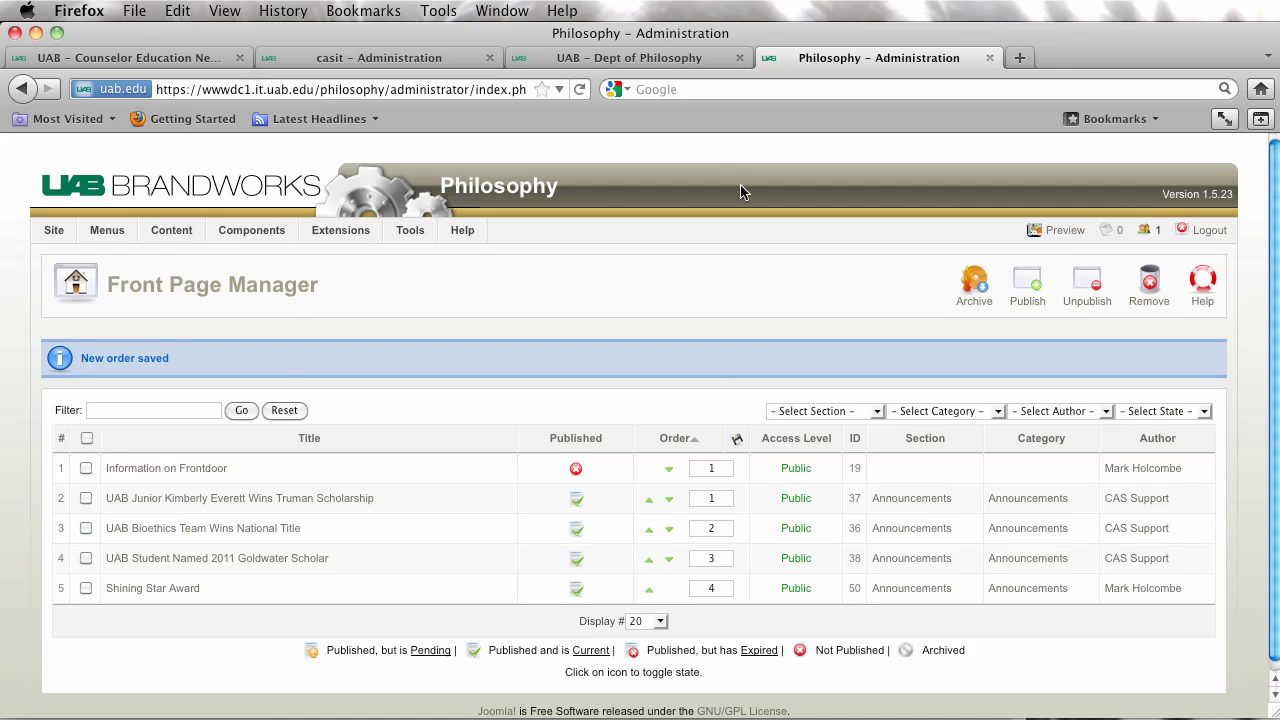
# Preview the live front page in a new tab to confirm Truman Scholarship now leads.
pyautogui.rightClick(1062, 237)
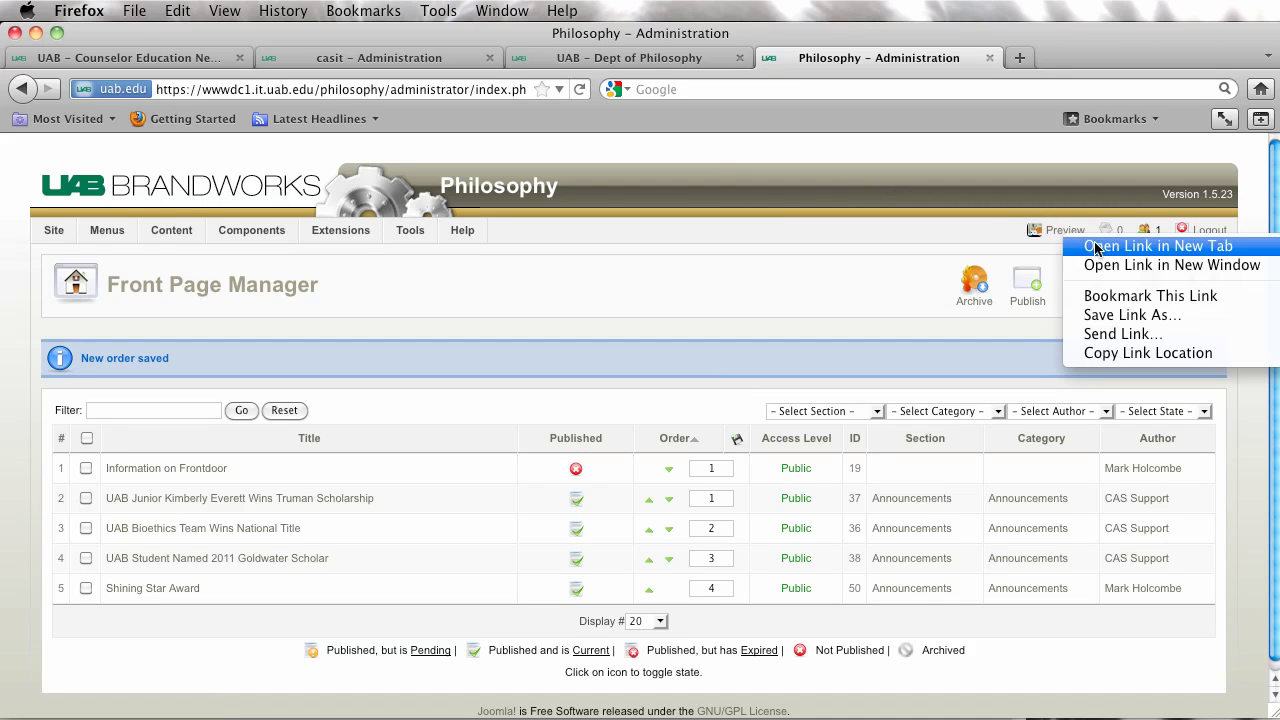
pyautogui.click(1093, 247)
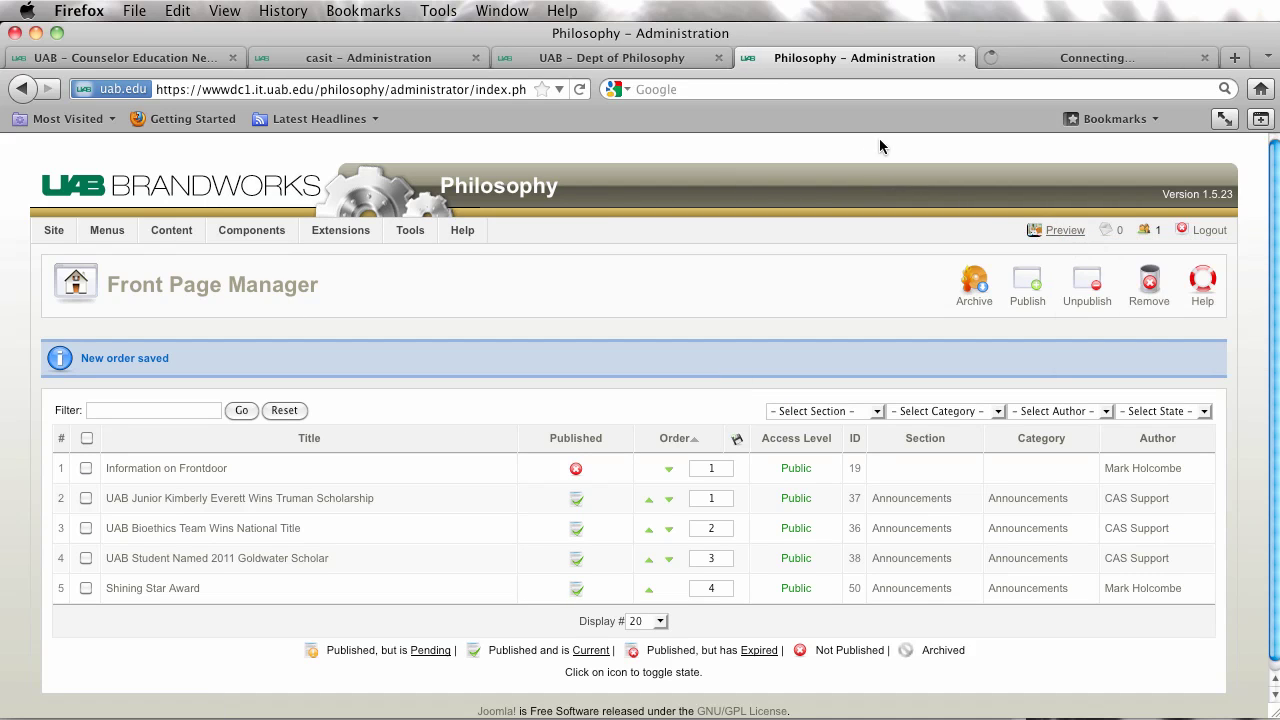
pyautogui.click(1043, 61)
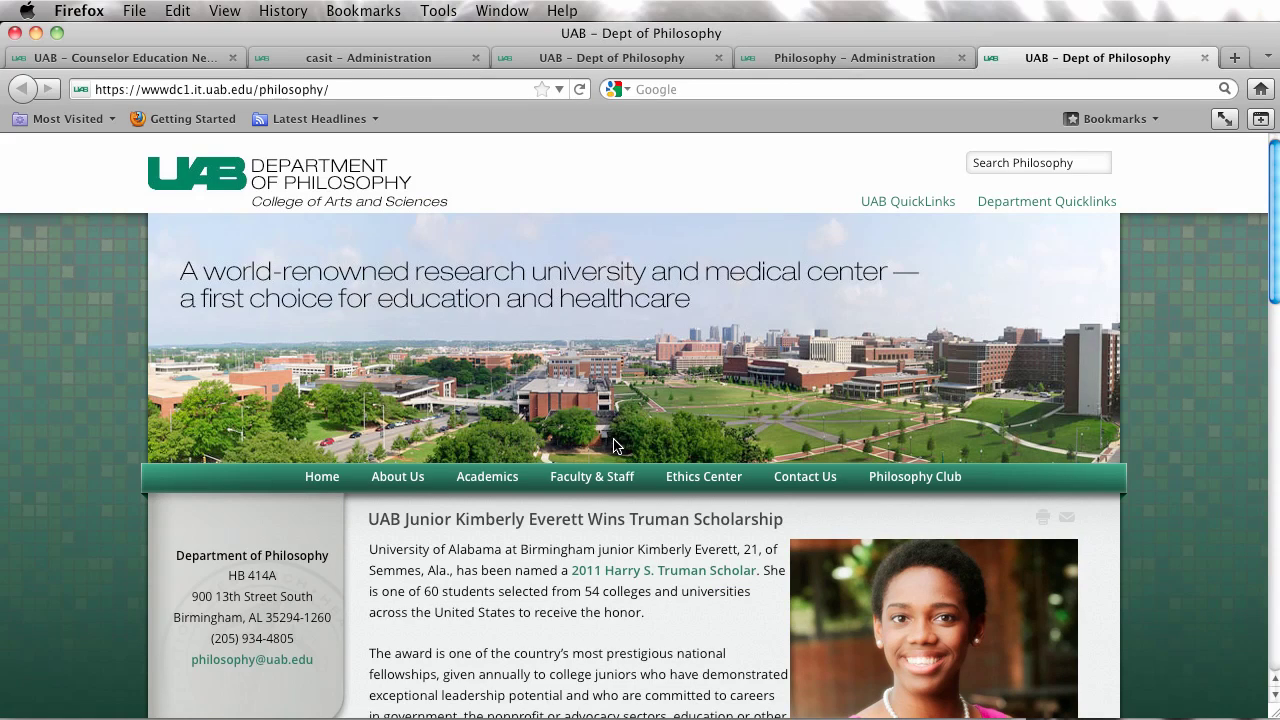
pyautogui.scroll(-10, 678, 449)
pyautogui.scroll(9, 678, 449)
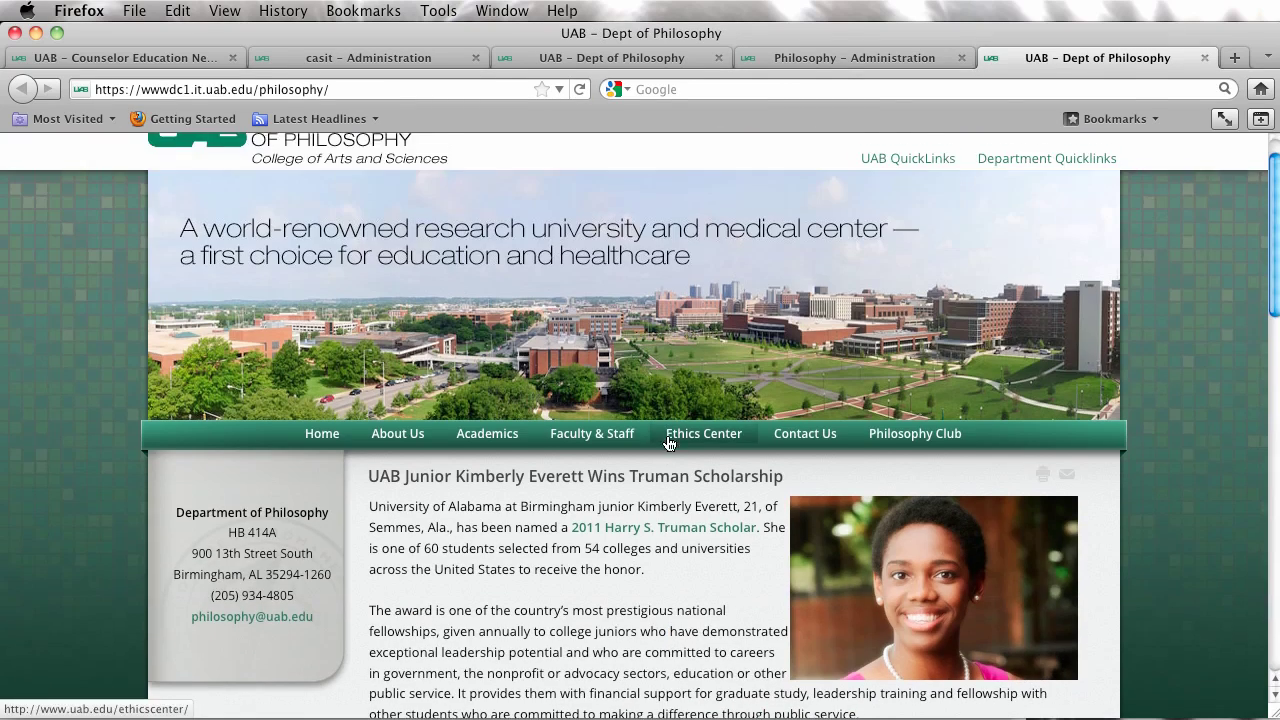
pyautogui.scroll(-6, 674, 451)
pyautogui.scroll(-20, 674, 451)
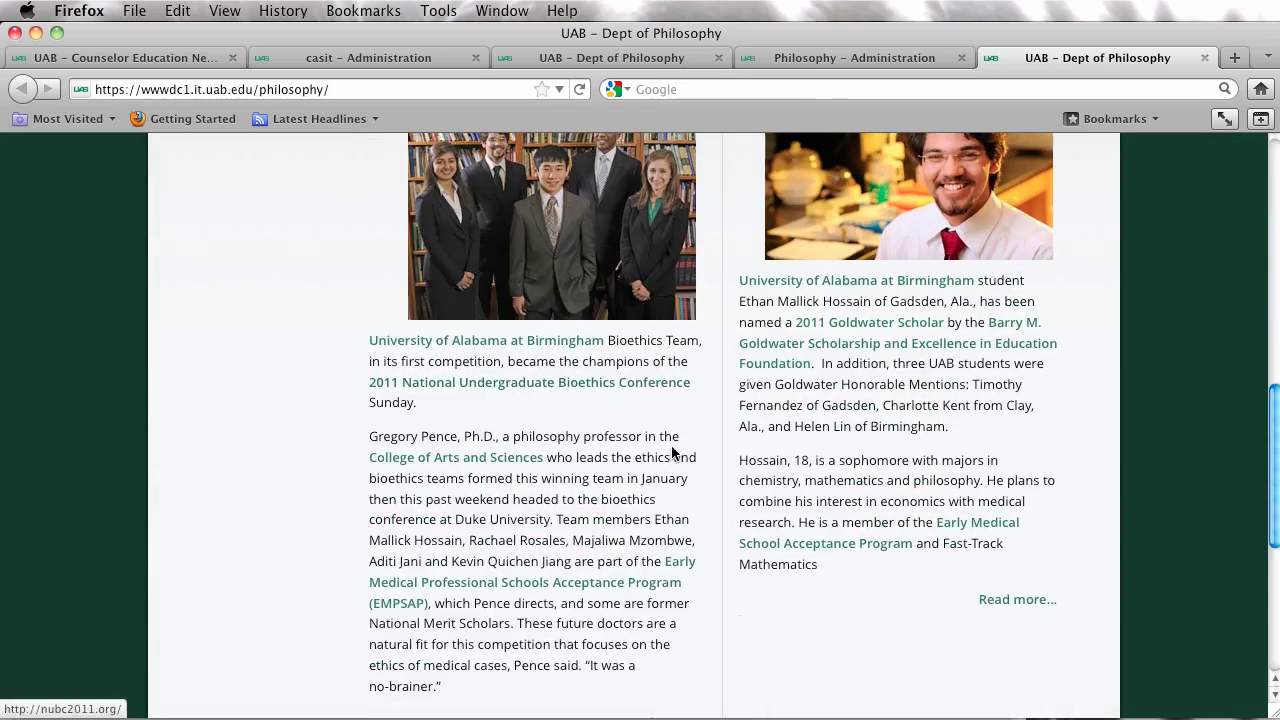
pyautogui.scroll(20, 671, 453)
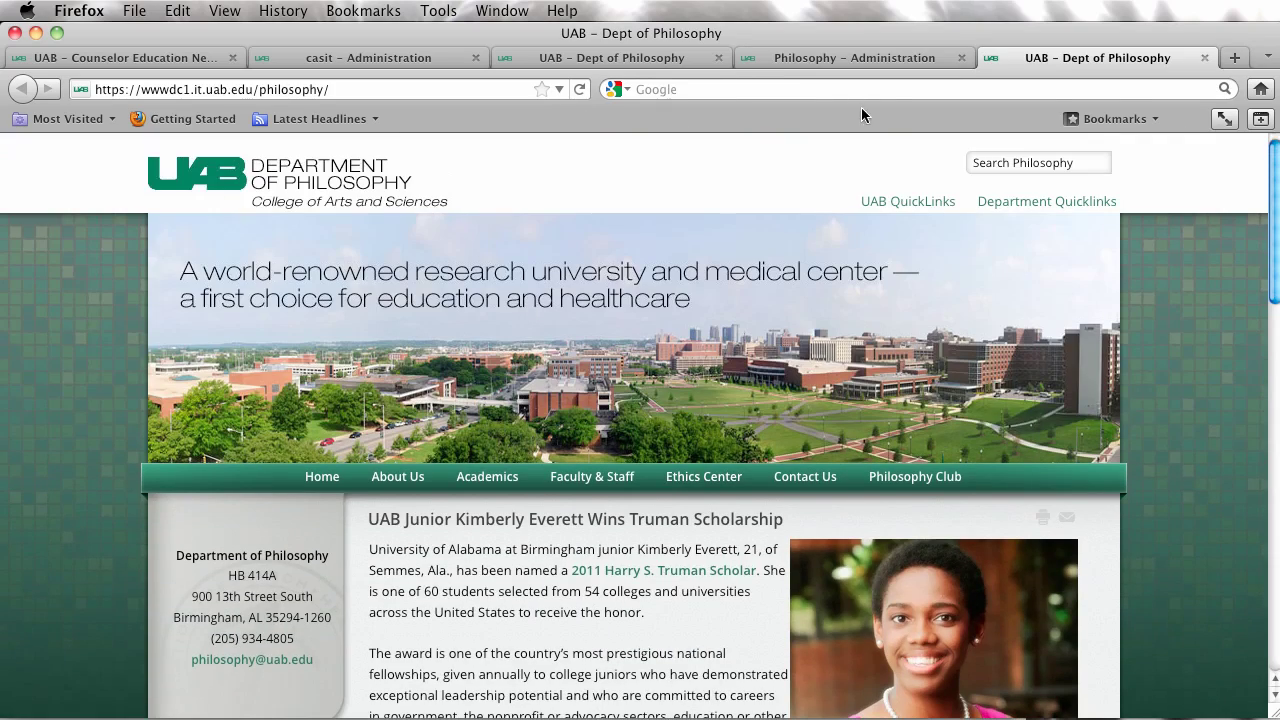
pyautogui.click(818, 59)
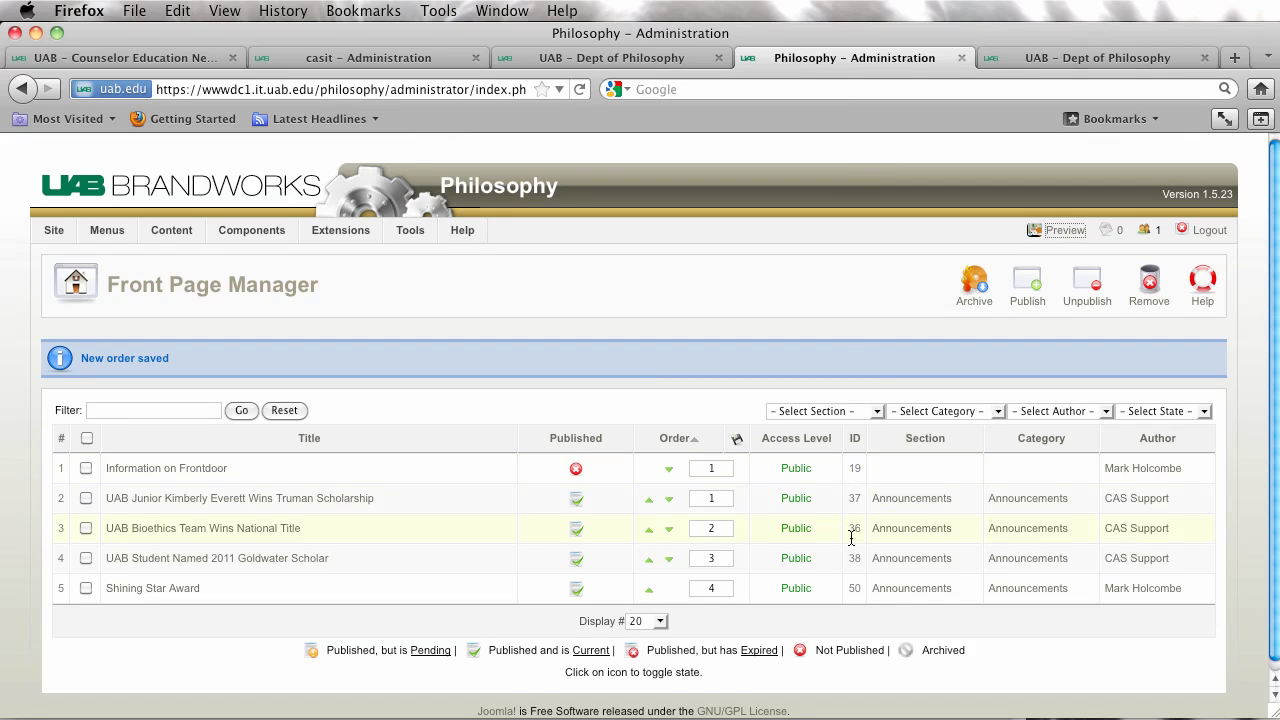
# Open the Truman Scholarship article in the editor, then close it back to the Article Manager.
pyautogui.click(230, 505)
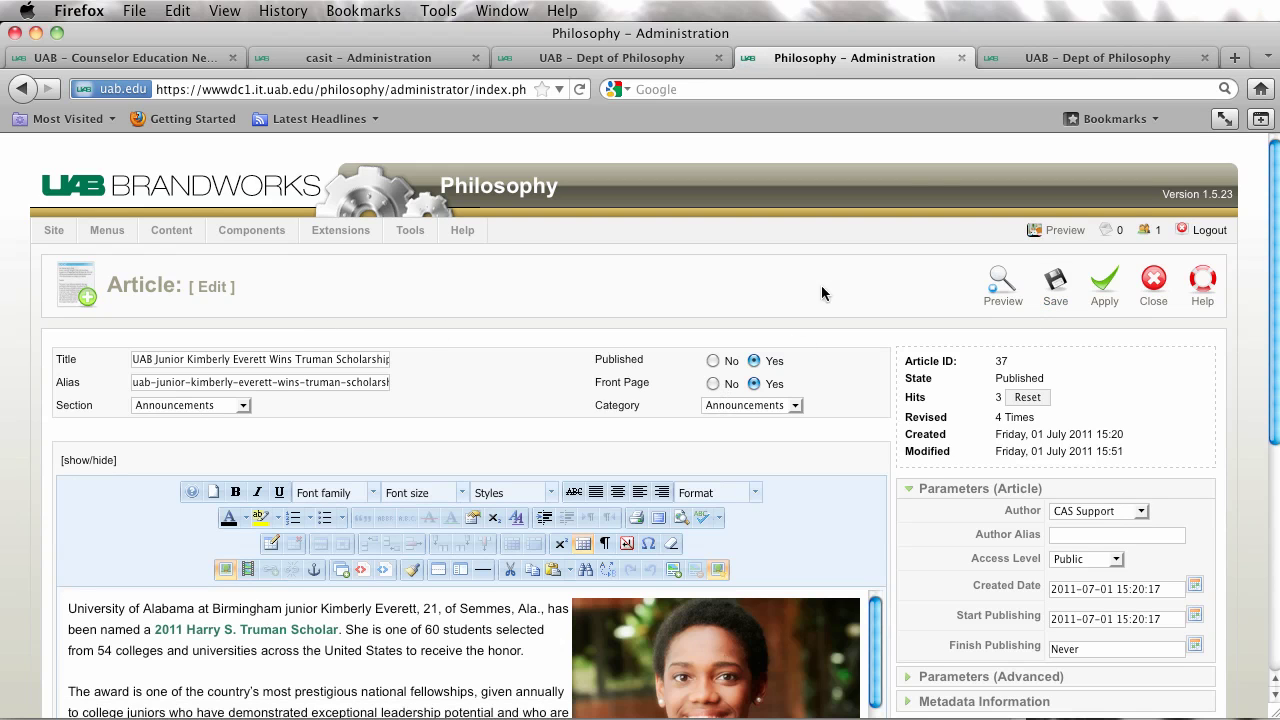
pyautogui.click(1150, 290)
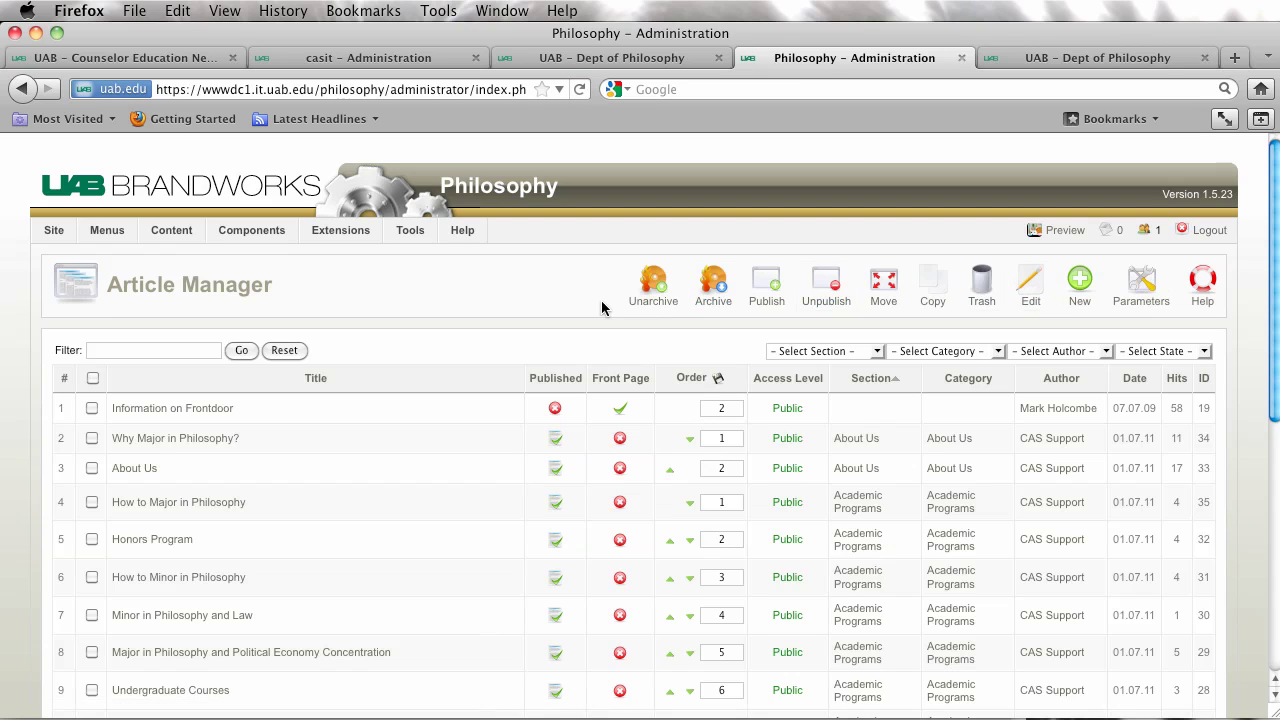
pyautogui.moveTo(106, 232)
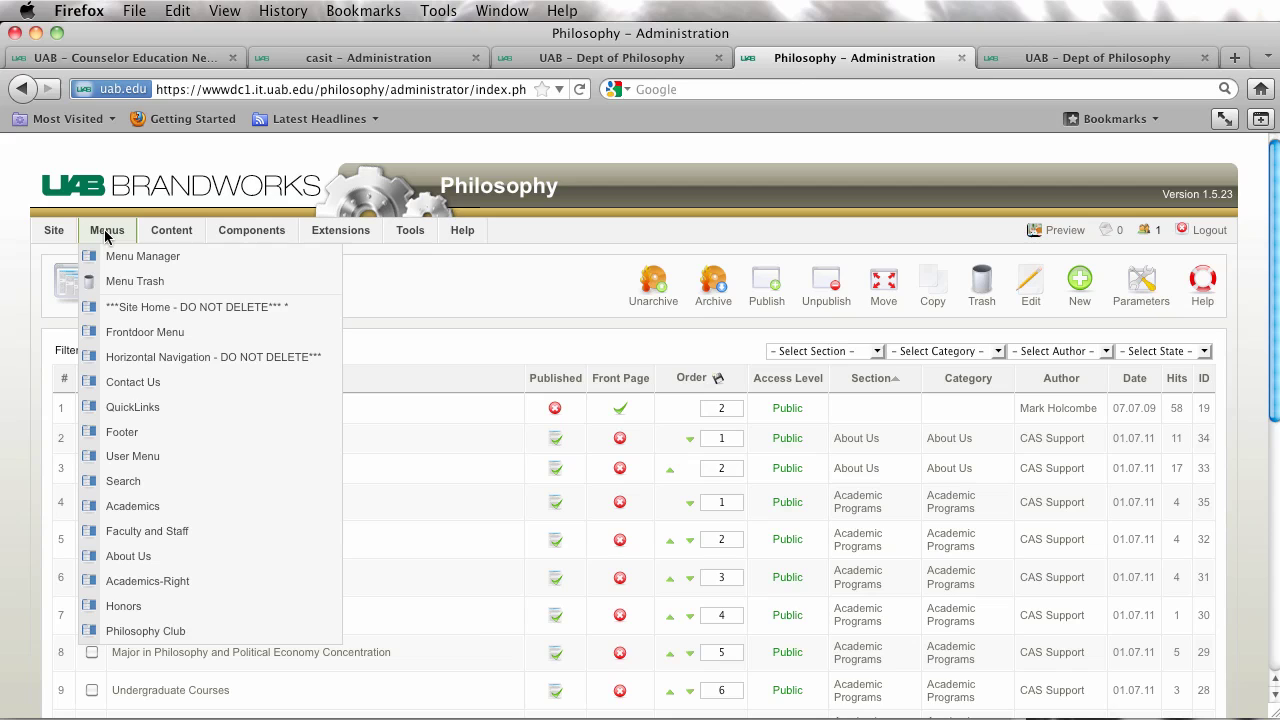
# Edit the Home item of the Site Home menu to view its Front Page Blog Layout parameters.
pyautogui.click(131, 312)
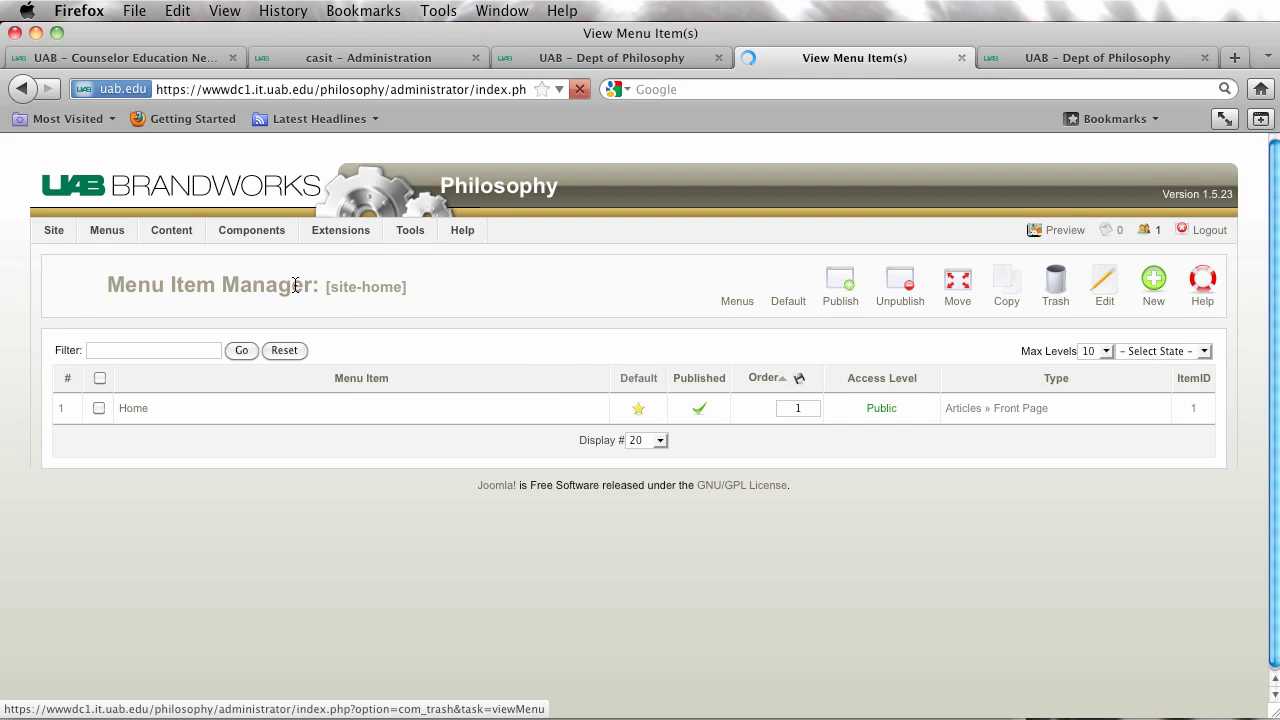
pyautogui.click(128, 411)
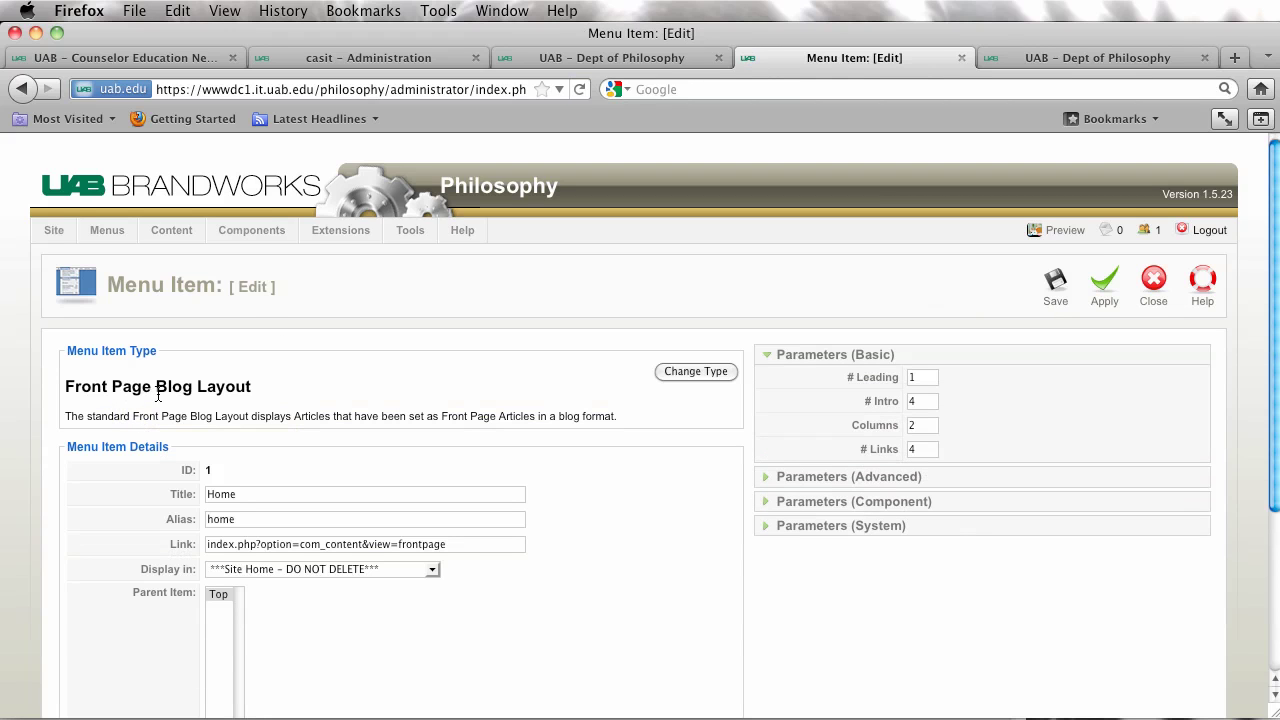
pyautogui.moveTo(850, 380)
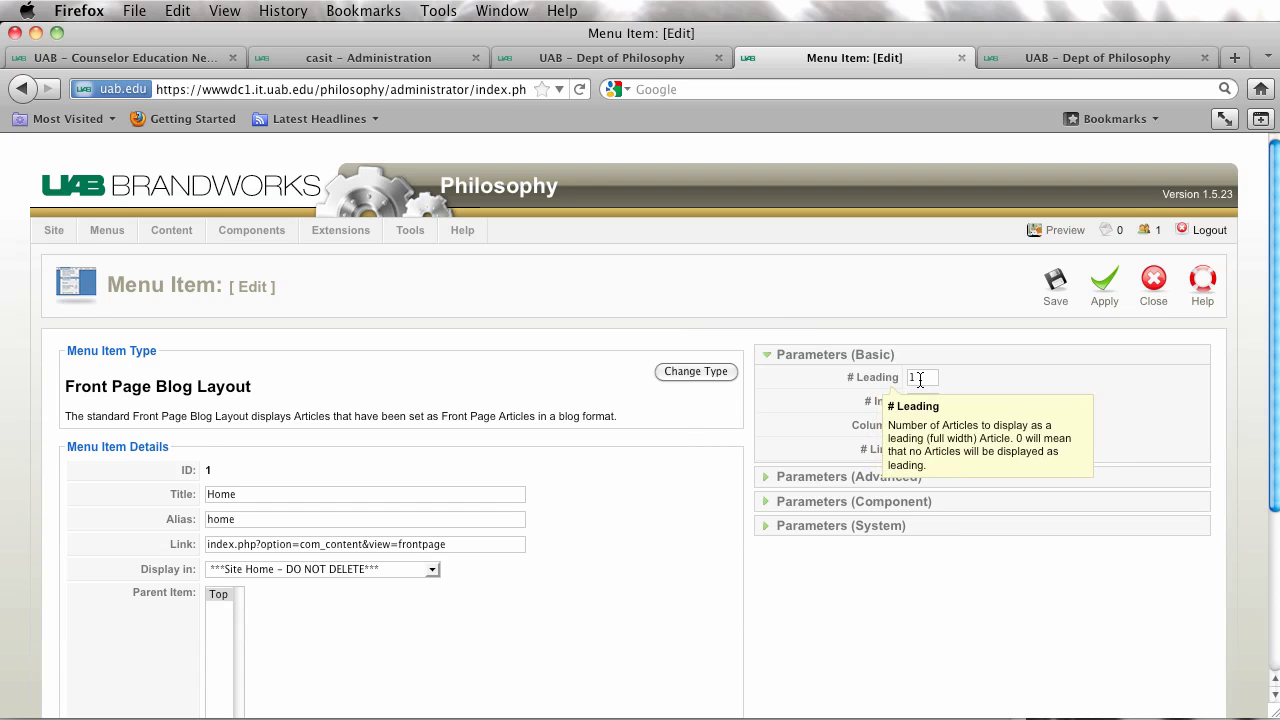
pyautogui.click(1127, 57)
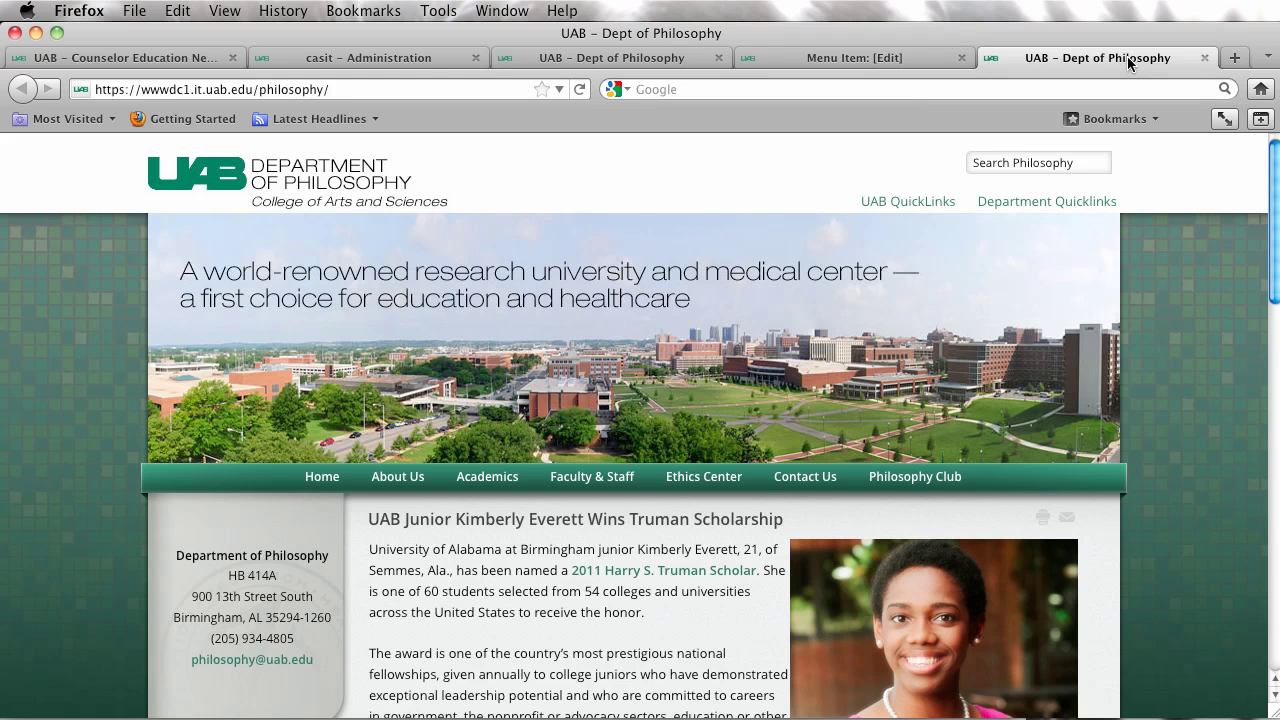
pyautogui.scroll(-2, 560, 362)
pyautogui.scroll(-1, 560, 362)
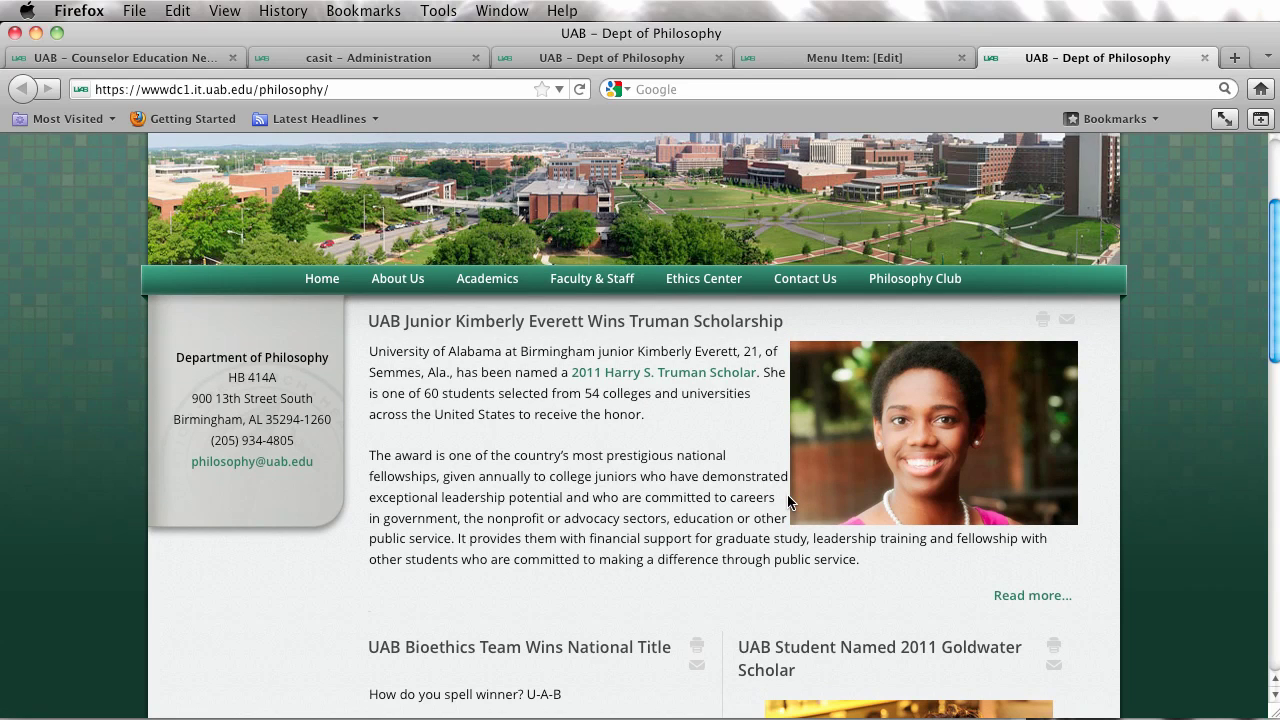
pyautogui.click(824, 57)
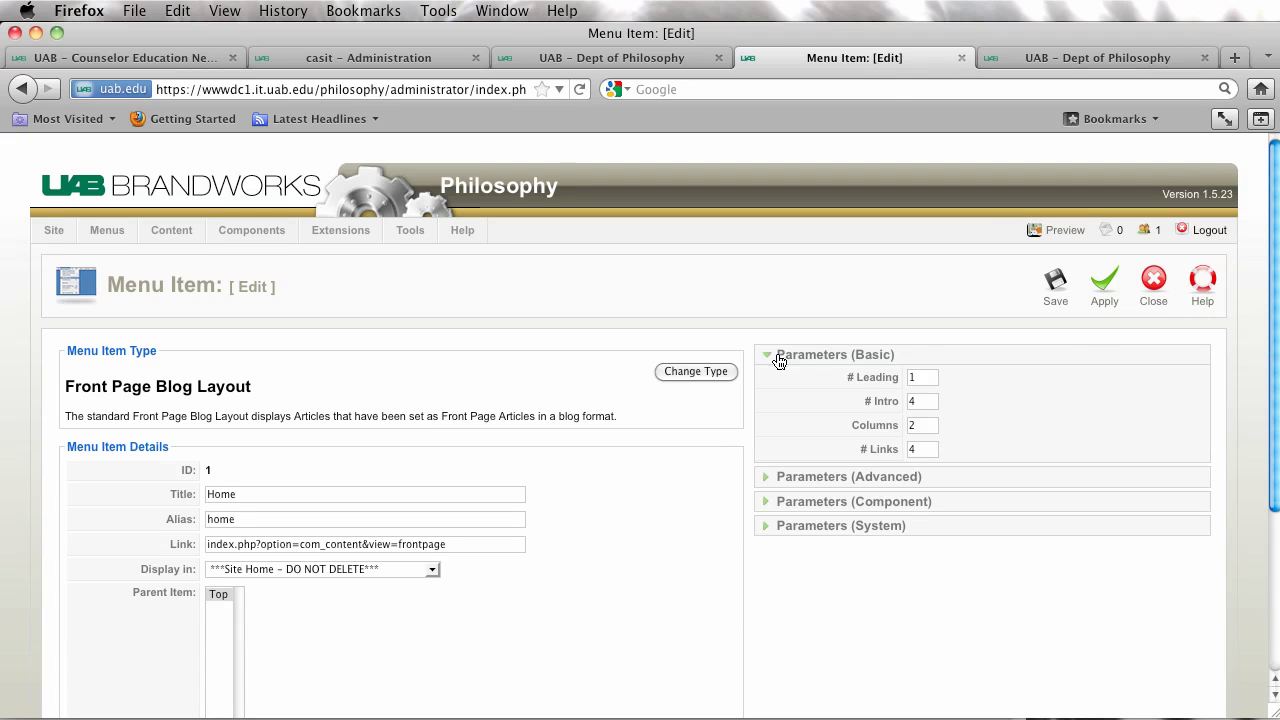
pyautogui.moveTo(870, 380)
pyautogui.scroll(-1, 1018, 411)
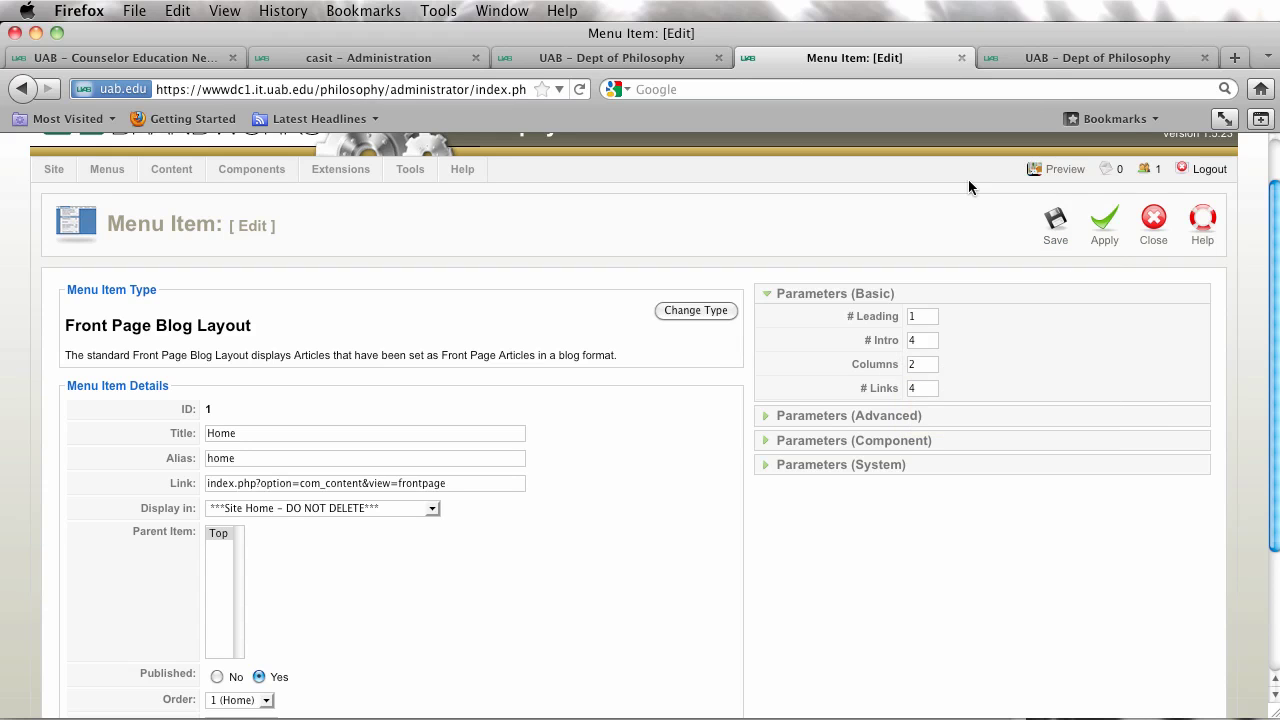
pyautogui.click(1064, 64)
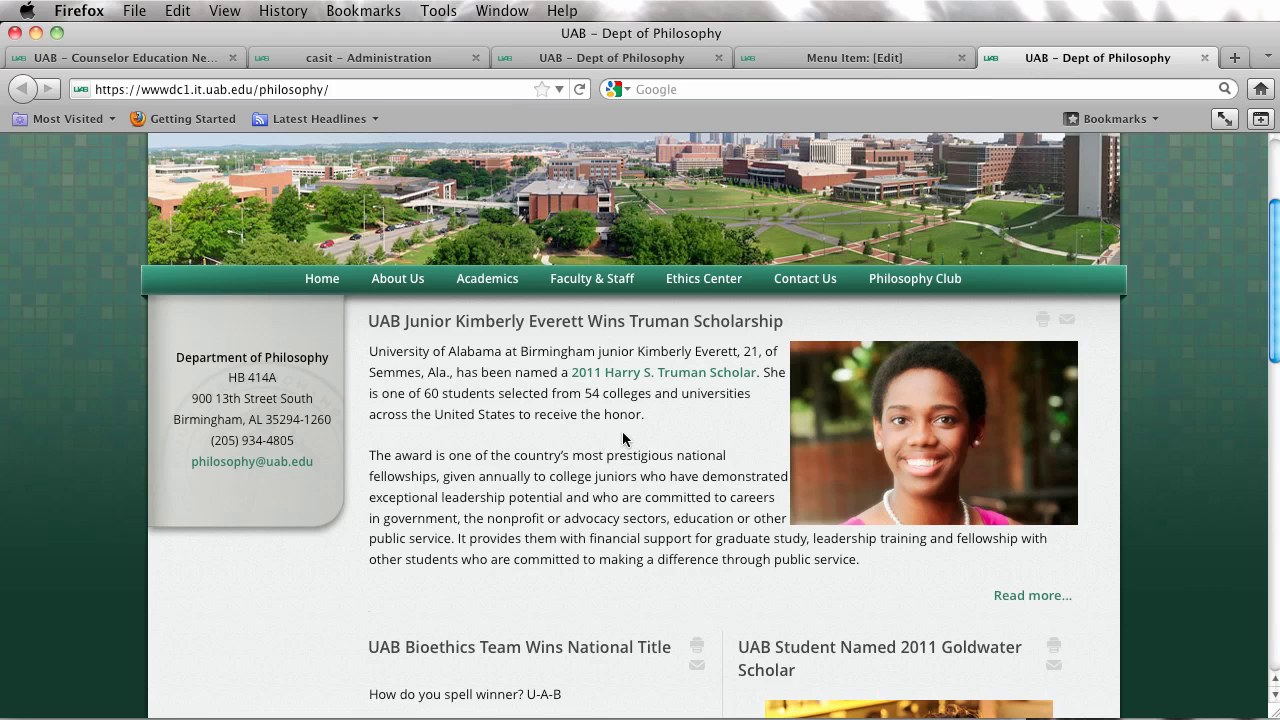
# Scroll the live front page to review the Bioethics Team and Goldwater Scholar intros in two columns.
pyautogui.scroll(-5, 630, 436)
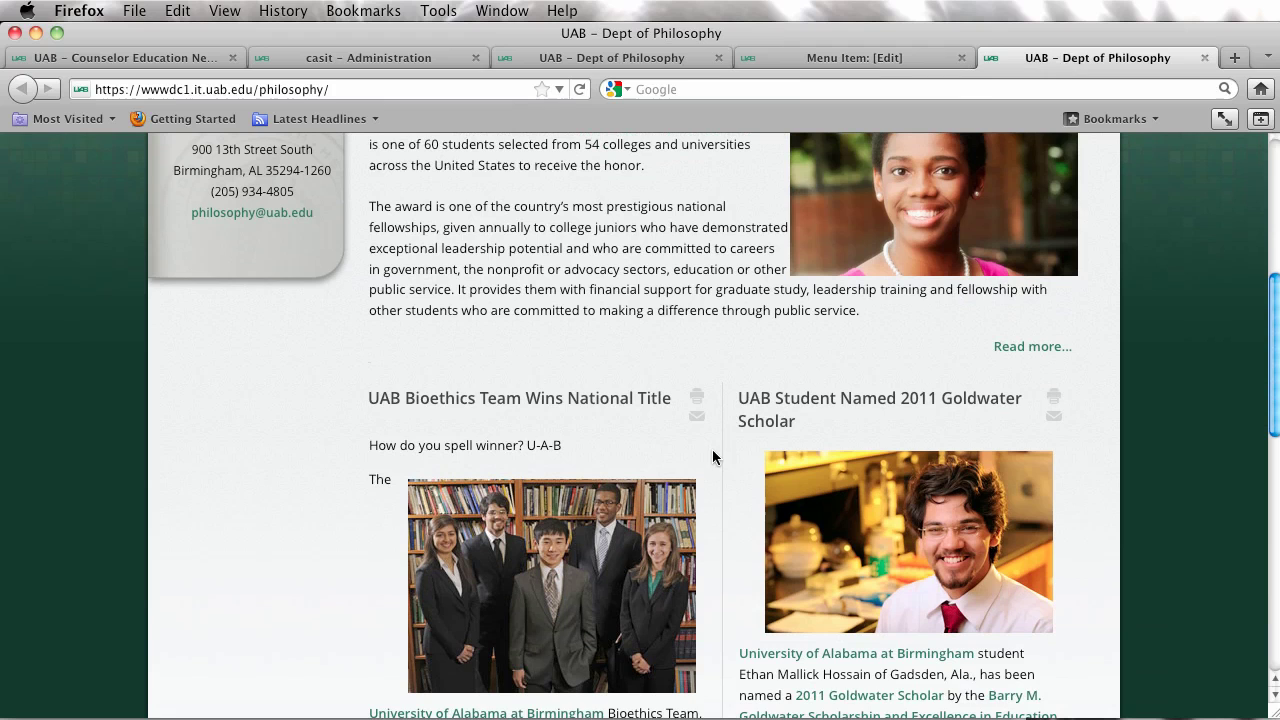
pyautogui.scroll(7, 521, 316)
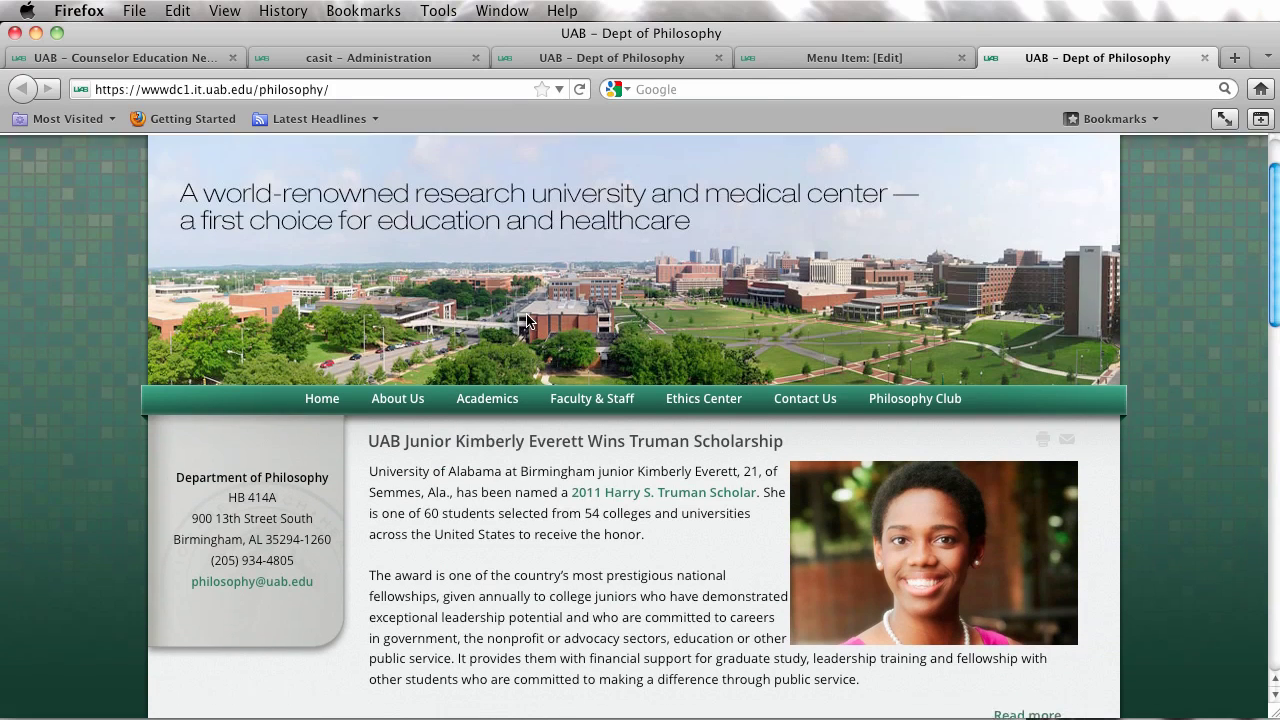
pyautogui.scroll(-3, 529, 349)
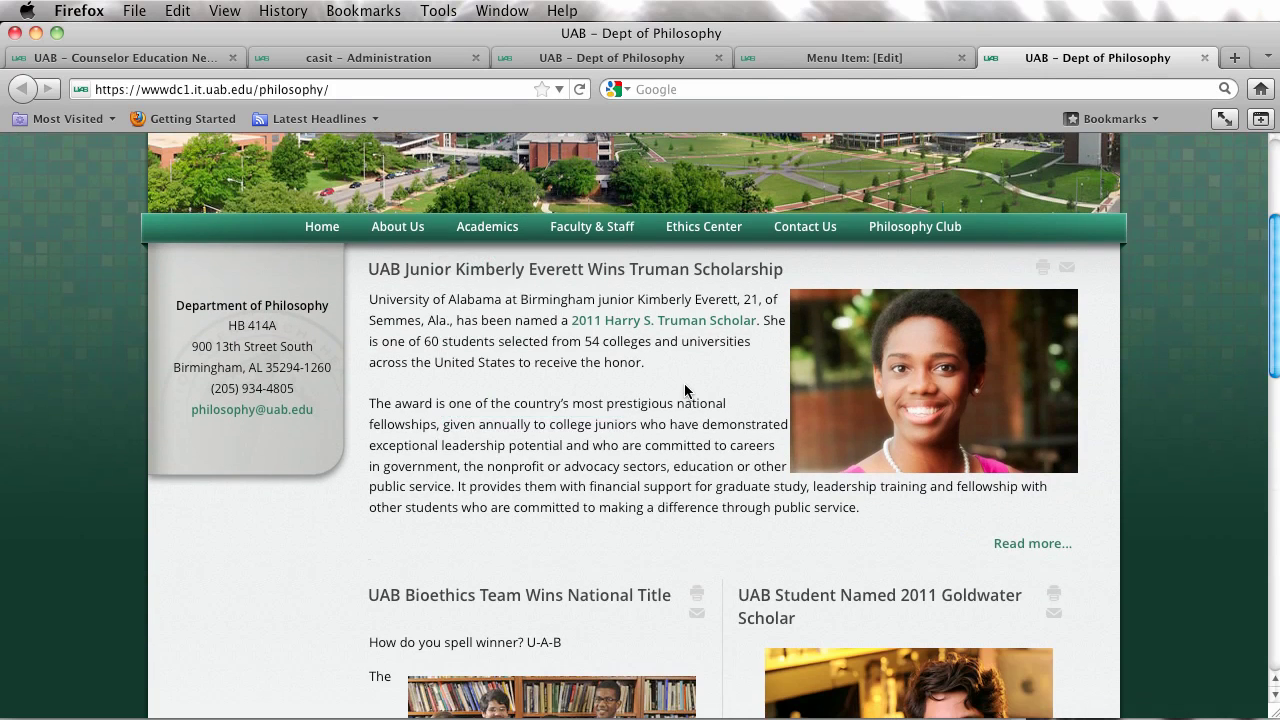
pyautogui.scroll(-5, 552, 462)
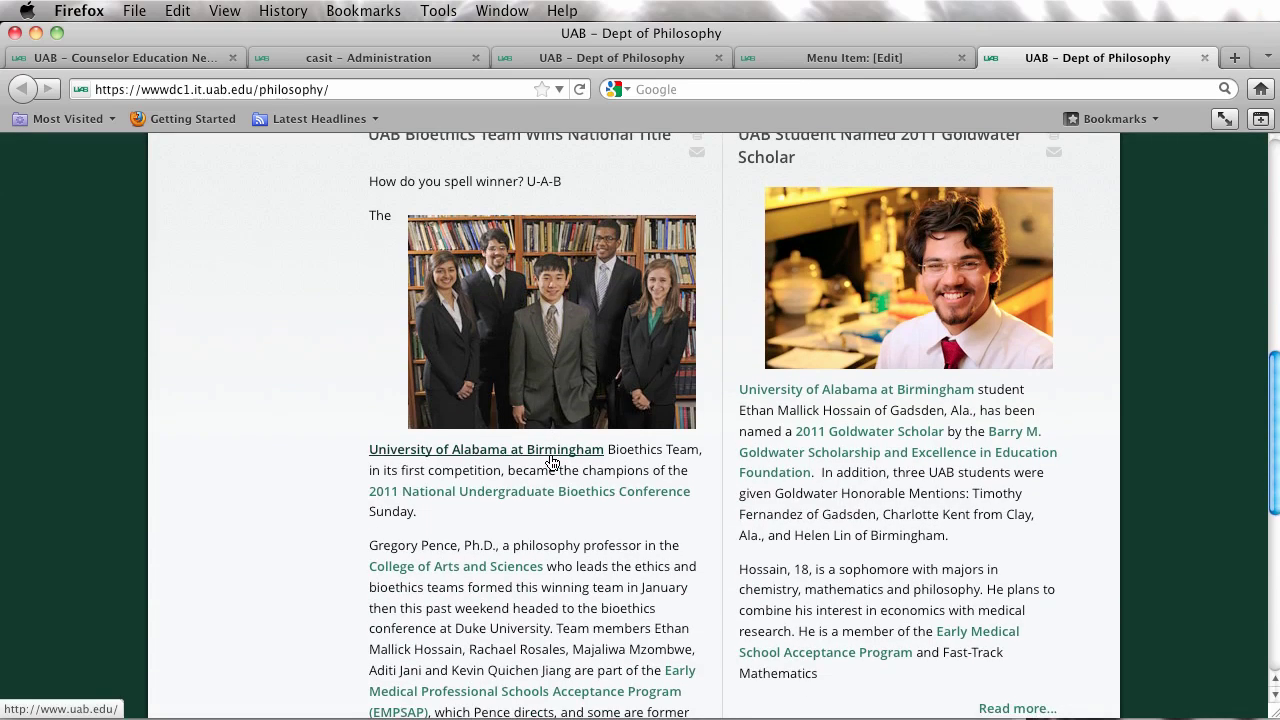
pyautogui.scroll(-3, 552, 462)
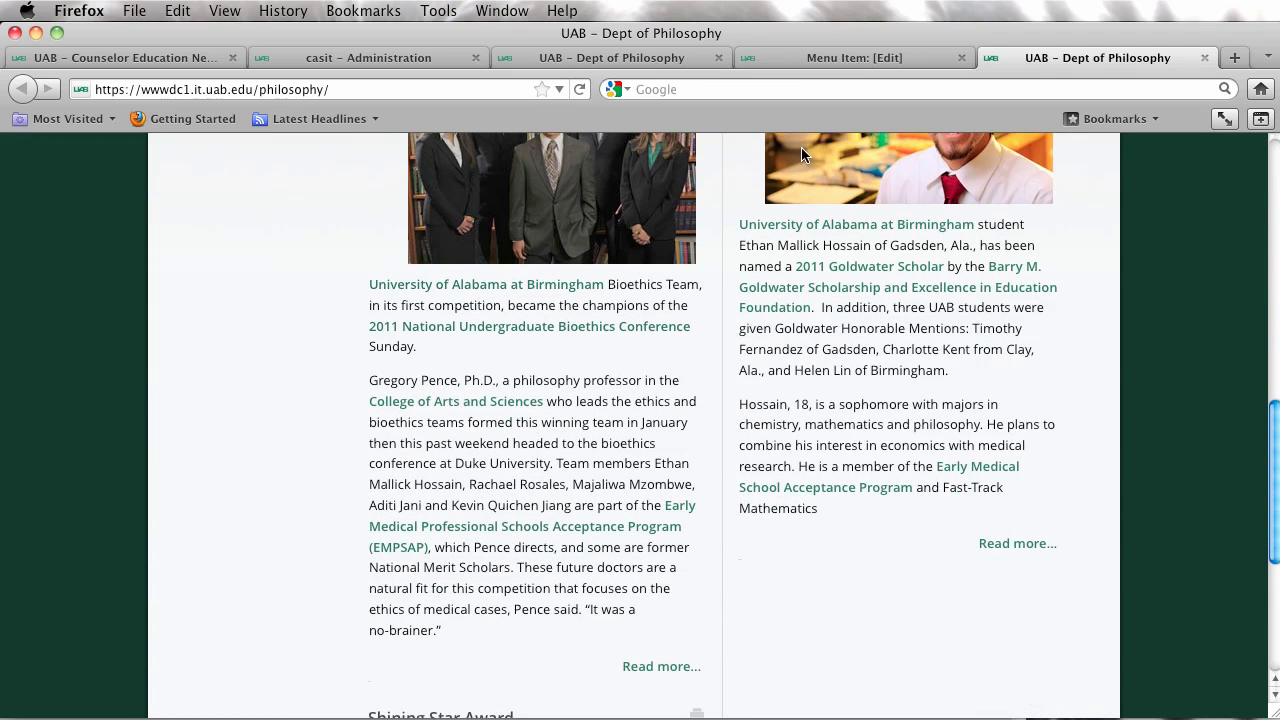
# Change the Home menu item's Columns value from 2 to 1 and apply it.
pyautogui.click(796, 57)
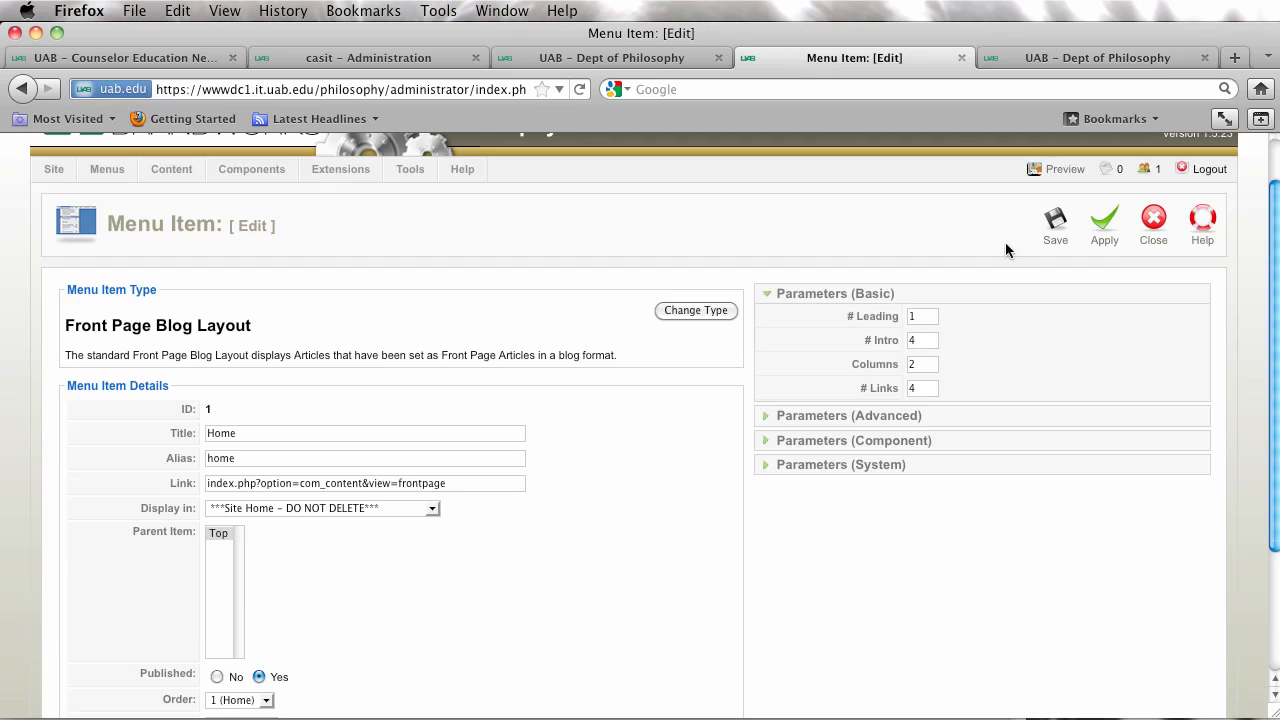
pyautogui.doubleClick(932, 366)
pyautogui.write('1')
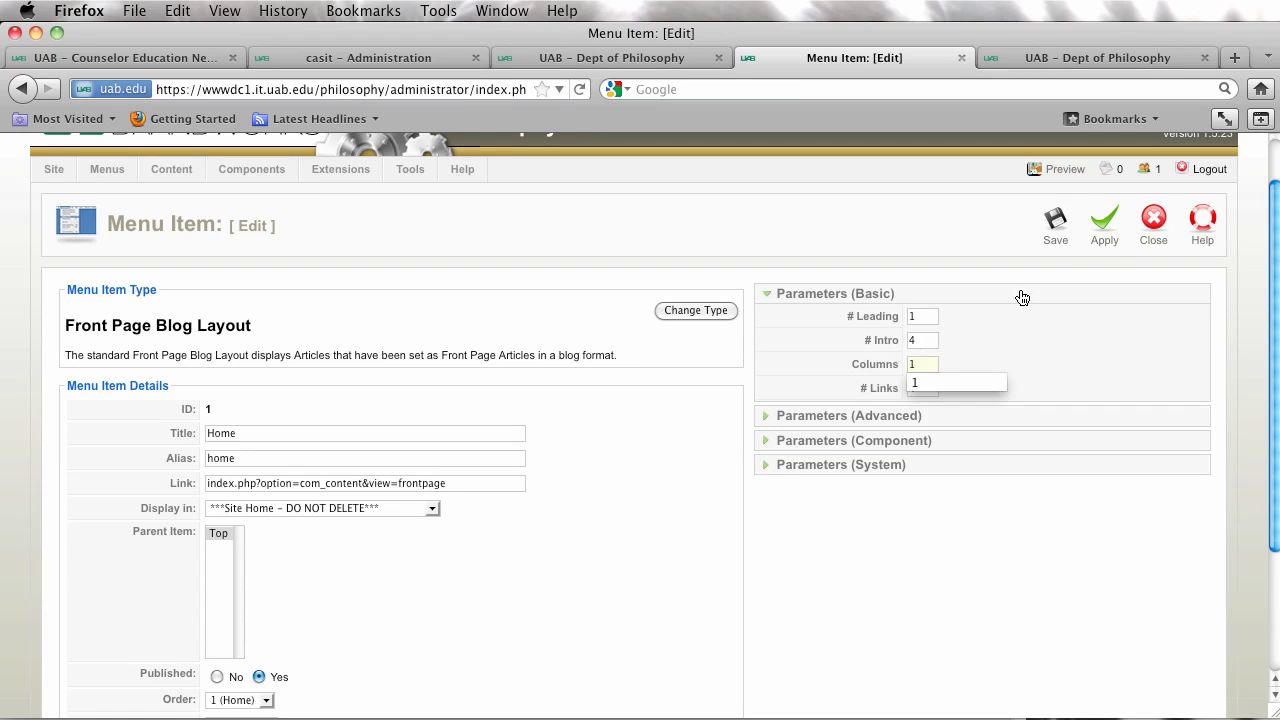
pyautogui.click(1104, 222)
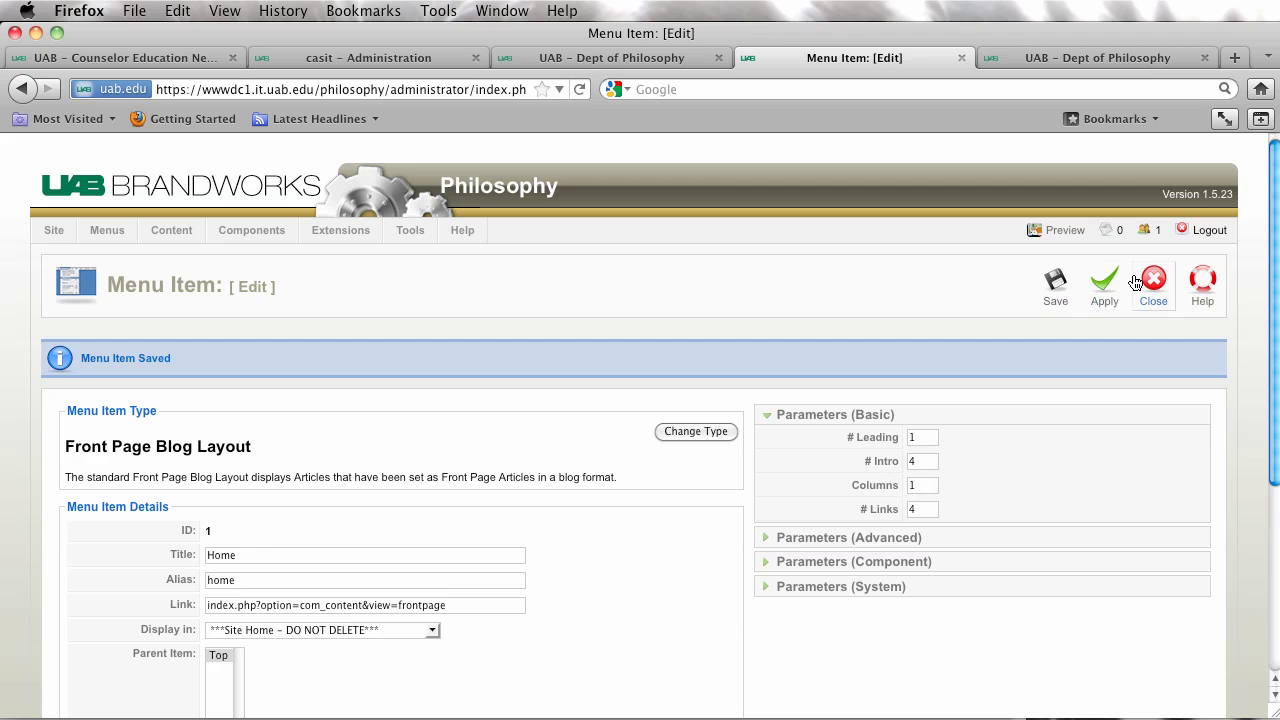
pyautogui.click(1103, 298)
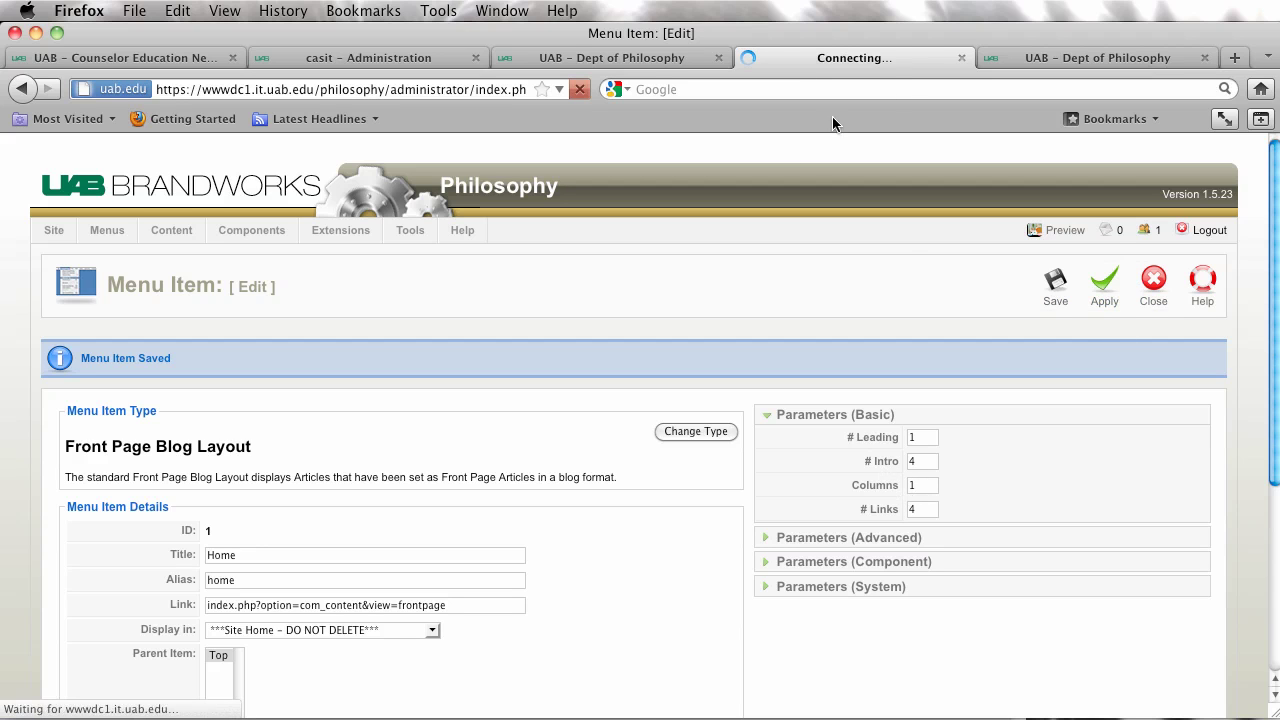
# Reload the live front page and confirm the intro stories now stack in one column.
pyautogui.click(1052, 57)
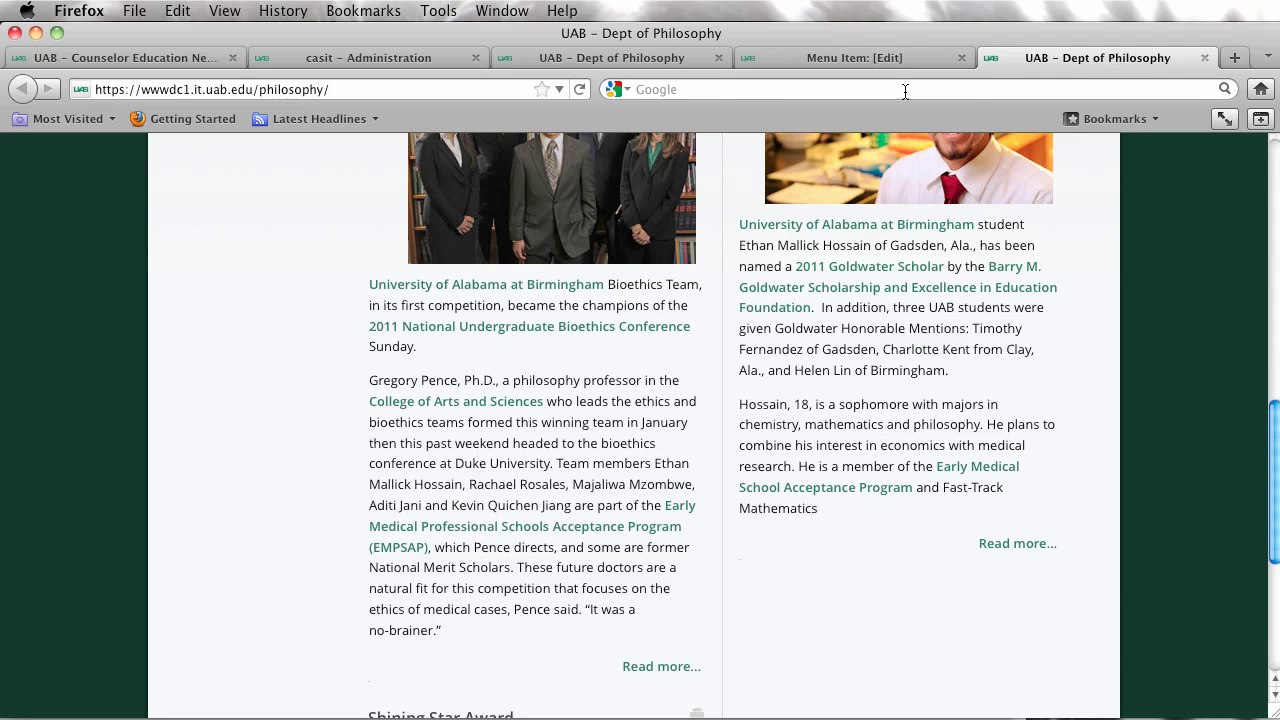
pyautogui.click(578, 90)
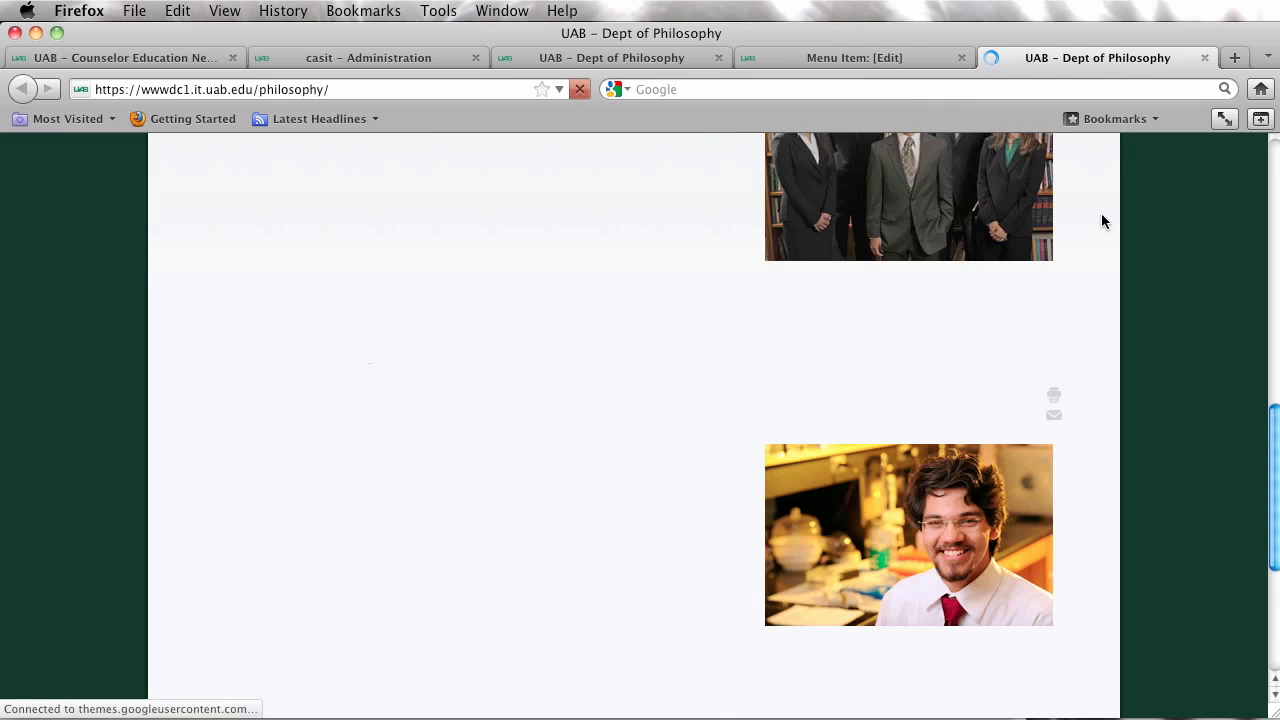
pyautogui.scroll(-5, 1141, 267)
pyautogui.scroll(10, 1141, 267)
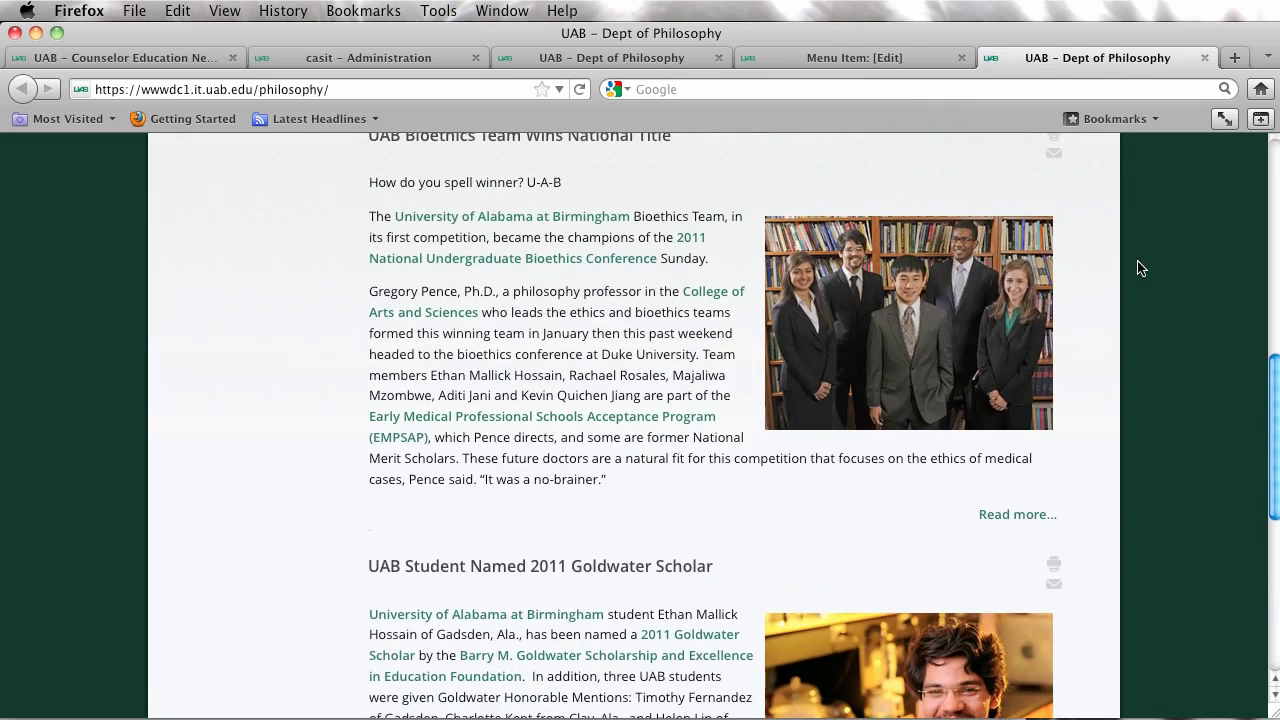
pyautogui.scroll(1, 1141, 267)
pyautogui.scroll(-8, 1141, 267)
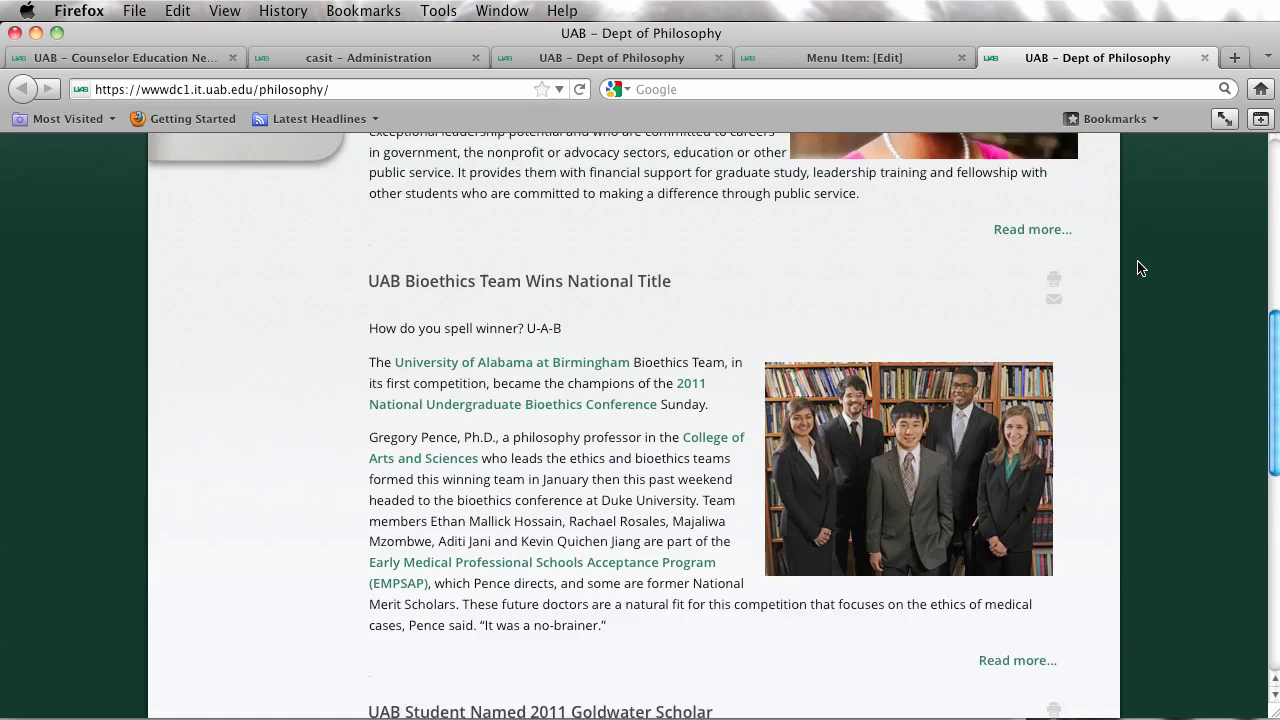
pyautogui.scroll(5, 1141, 267)
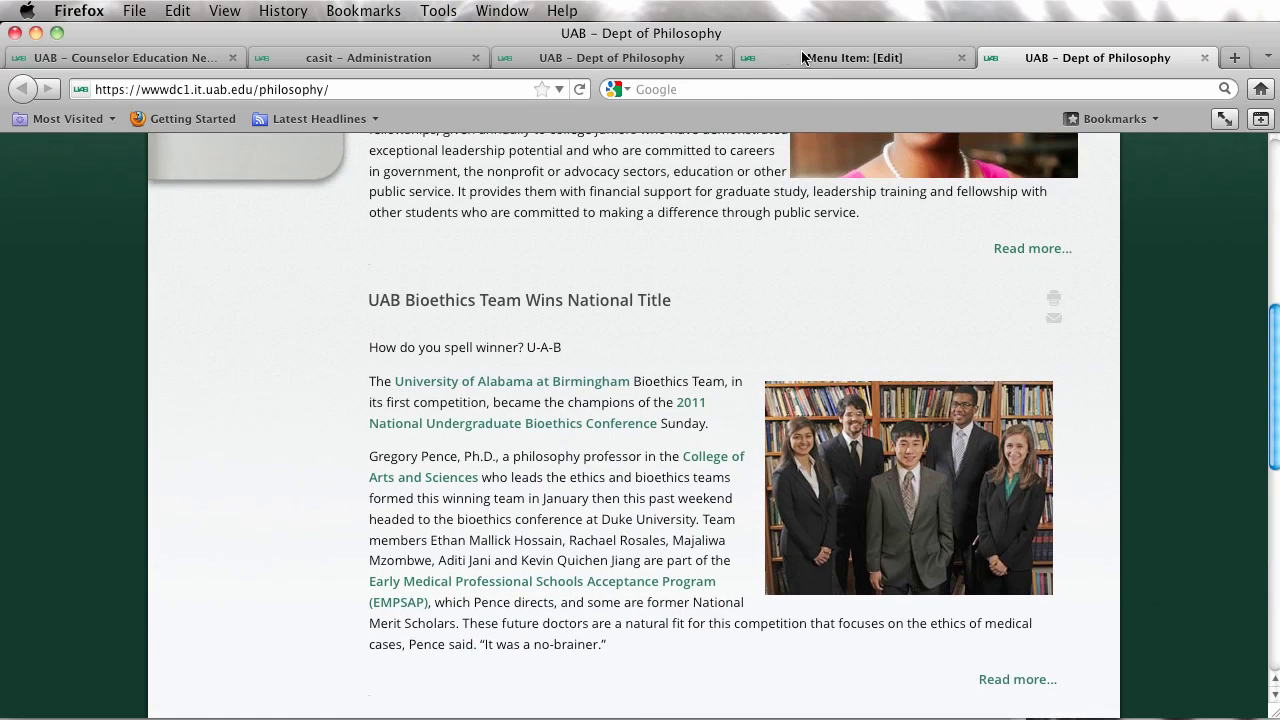
pyautogui.click(802, 57)
# Restore Columns to 2, apply it, and expand Parameters (Advanced) showing Multi Column Order Across.
pyautogui.doubleClick(922, 485)
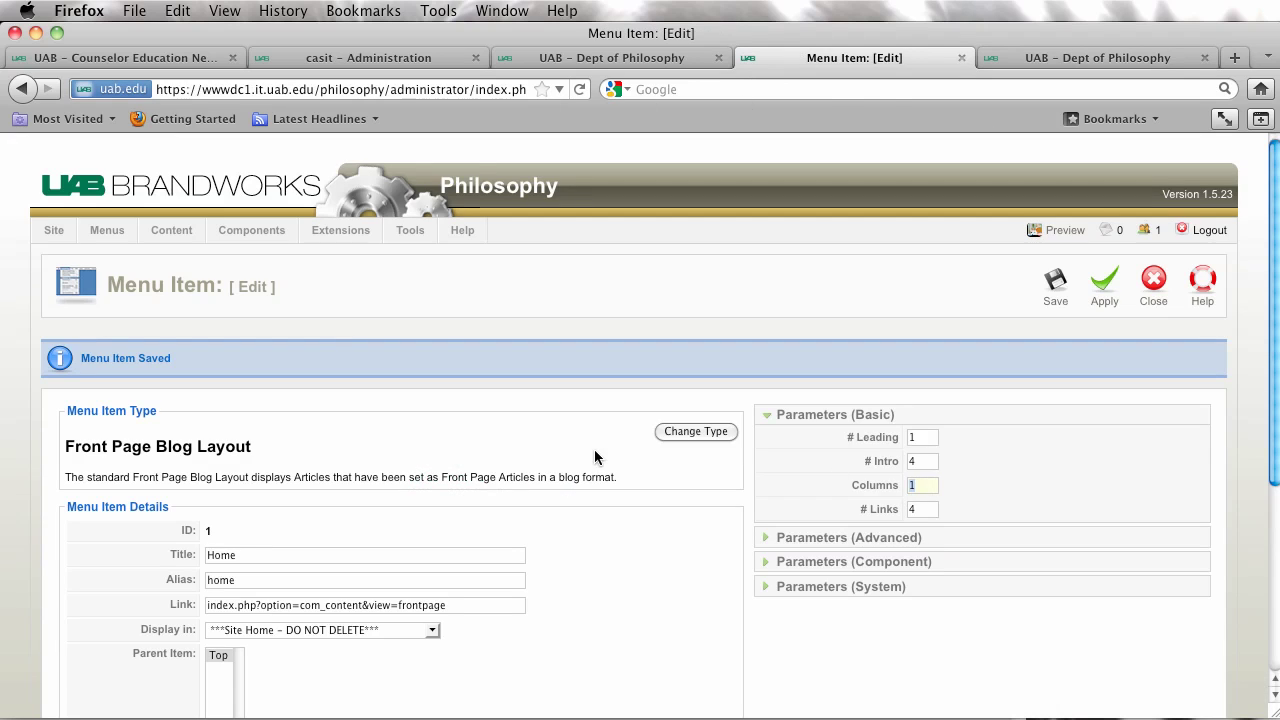
pyautogui.write('2')
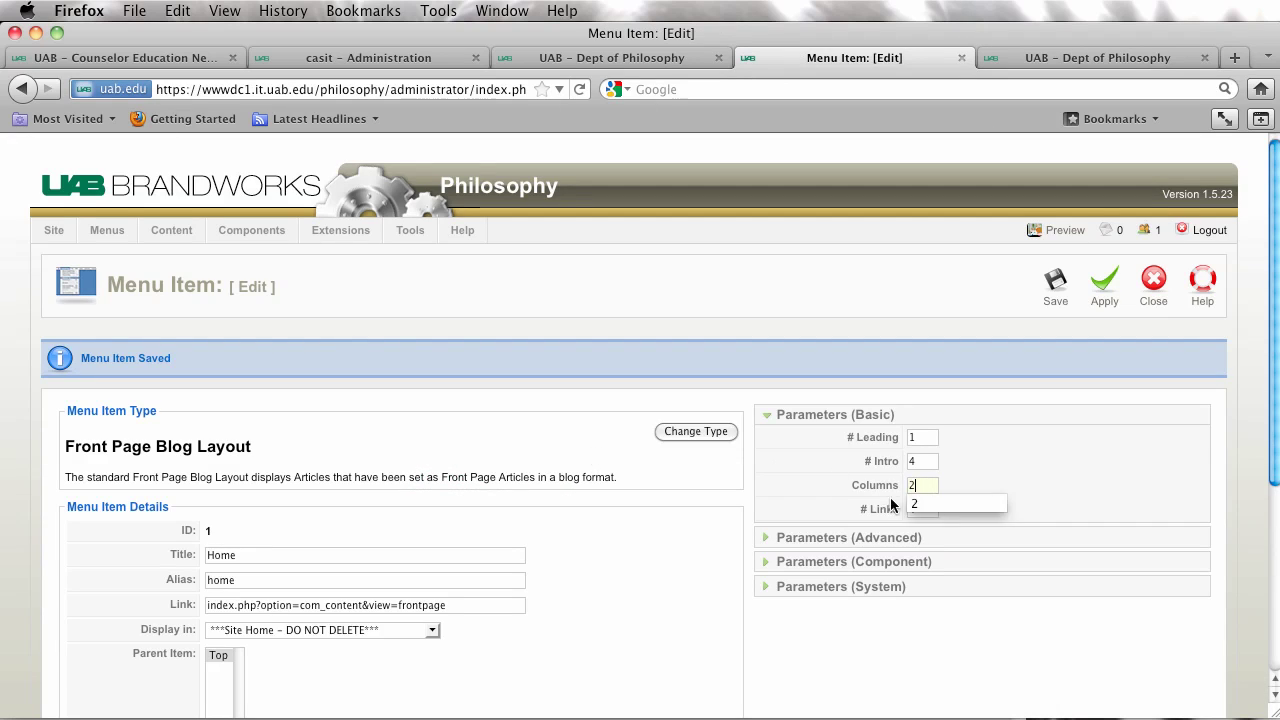
pyautogui.click(1106, 290)
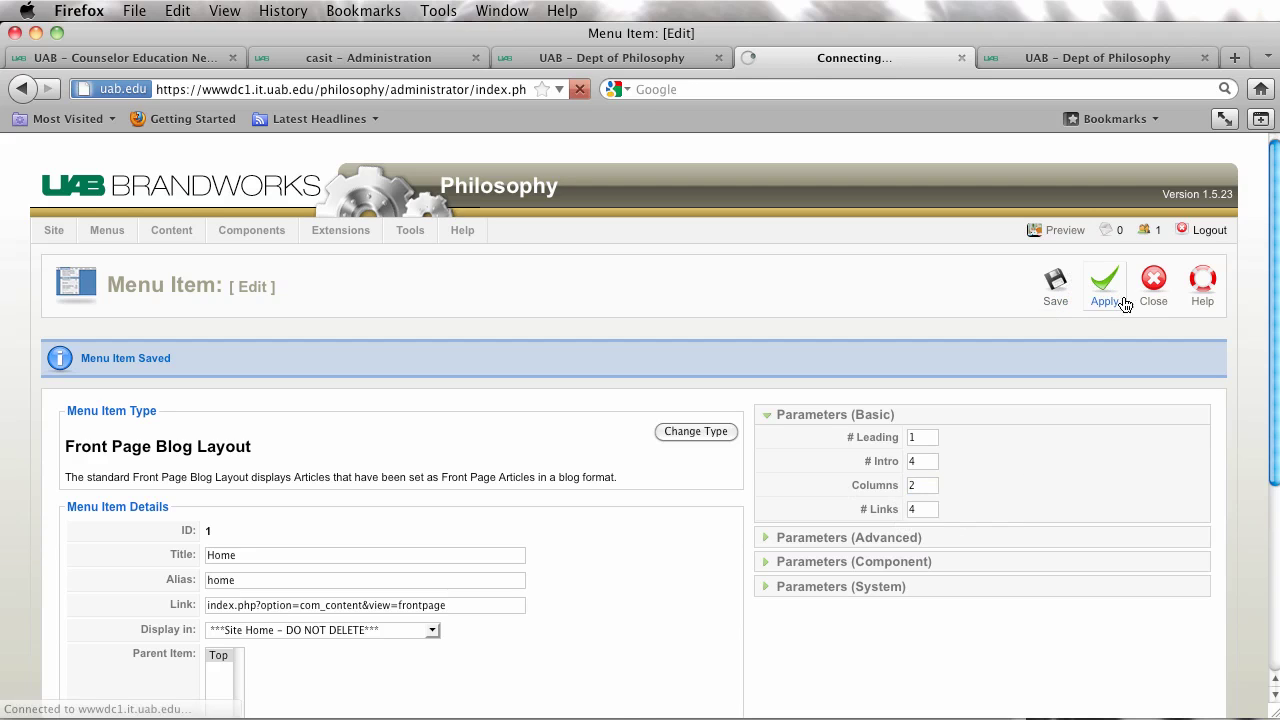
pyautogui.click(824, 540)
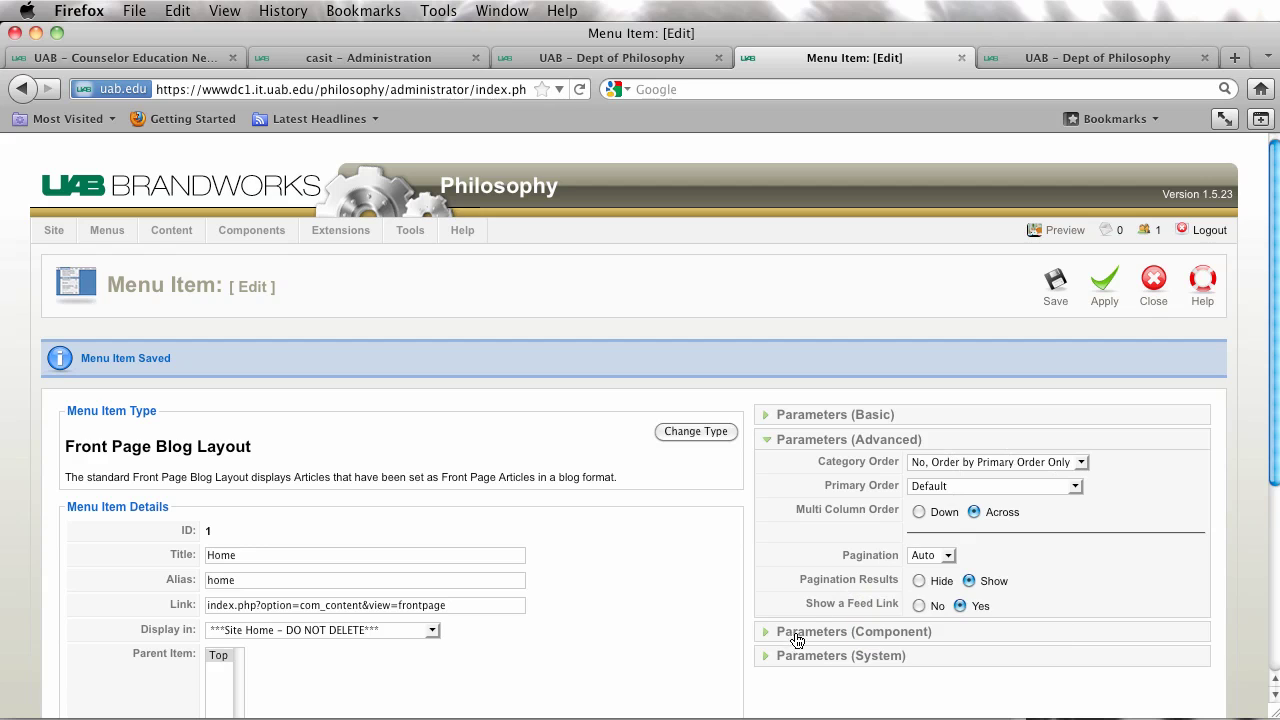
# Set Title Linkable to Yes in the Home menu item's component parameters and apply.
pyautogui.click(798, 633)
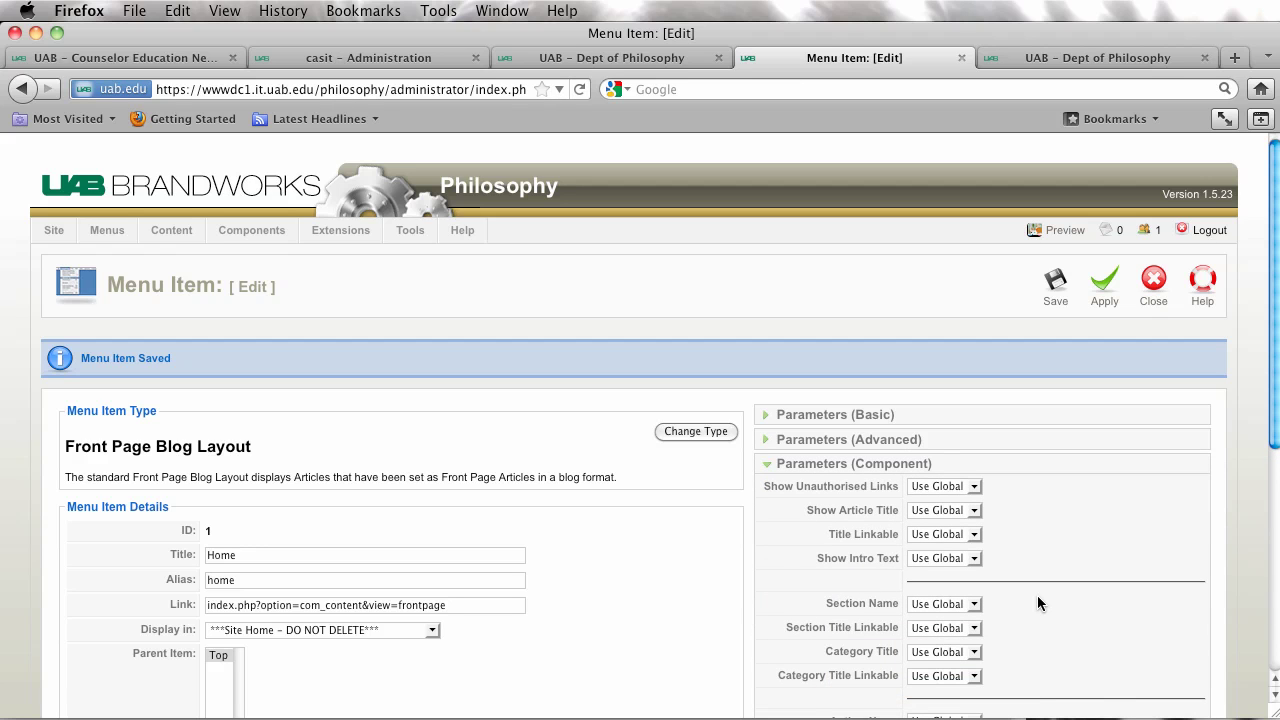
pyautogui.scroll(-2, 1037, 595)
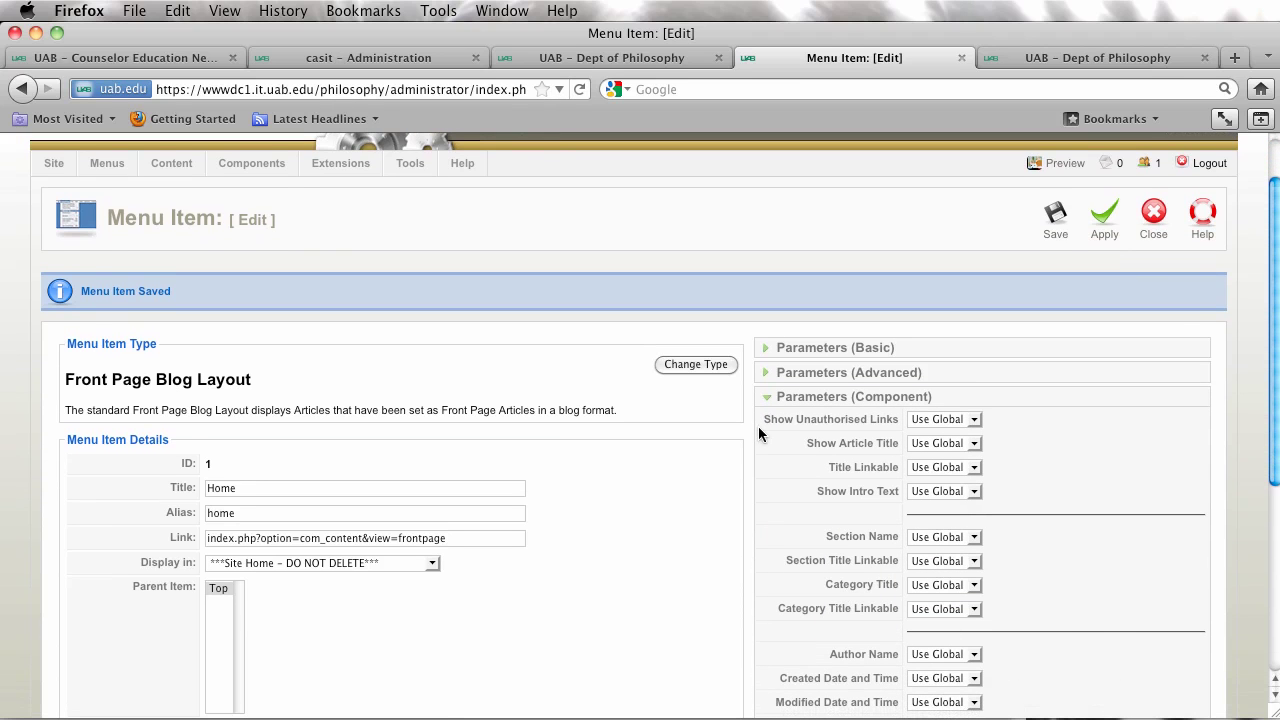
pyautogui.click(973, 468)
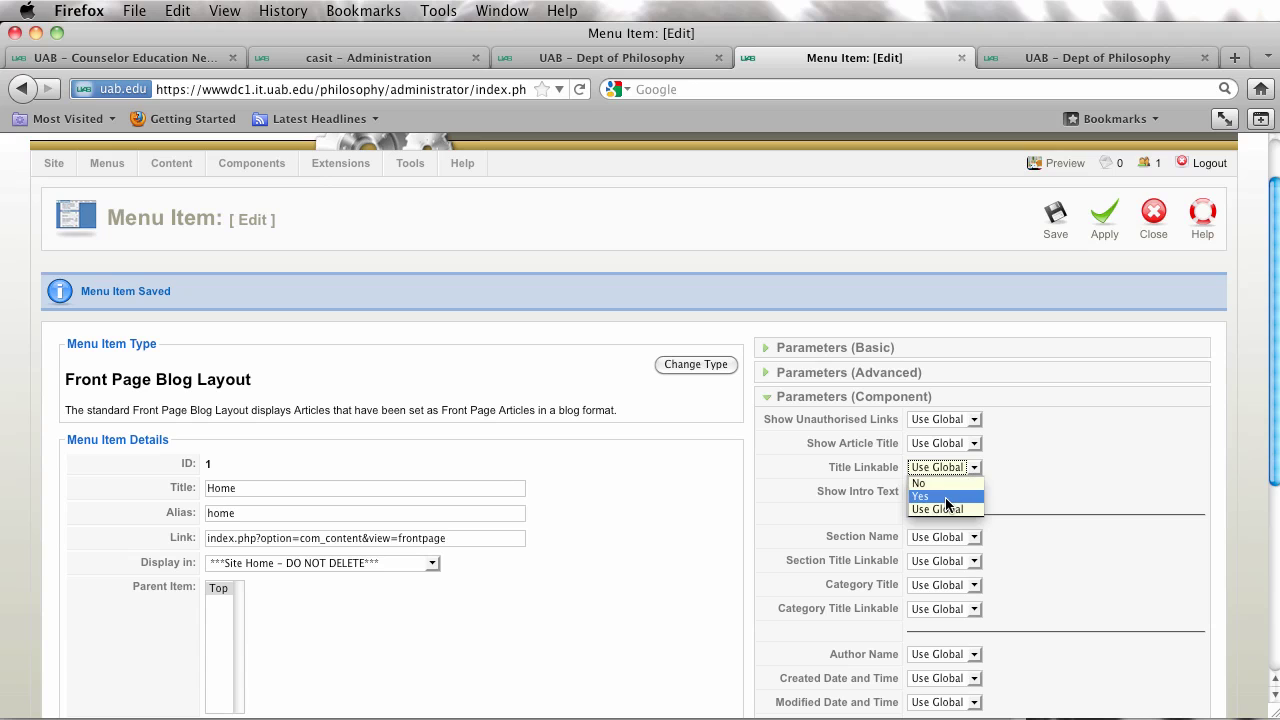
pyautogui.click(945, 497)
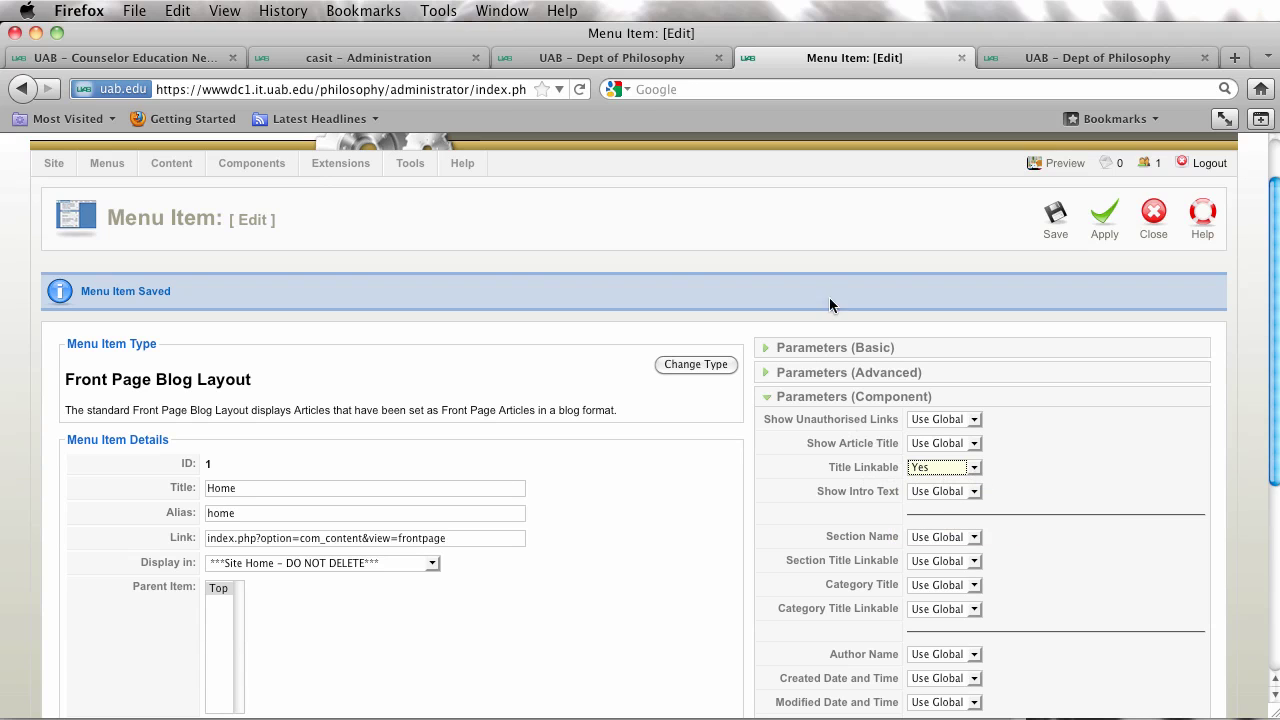
pyautogui.click(1104, 222)
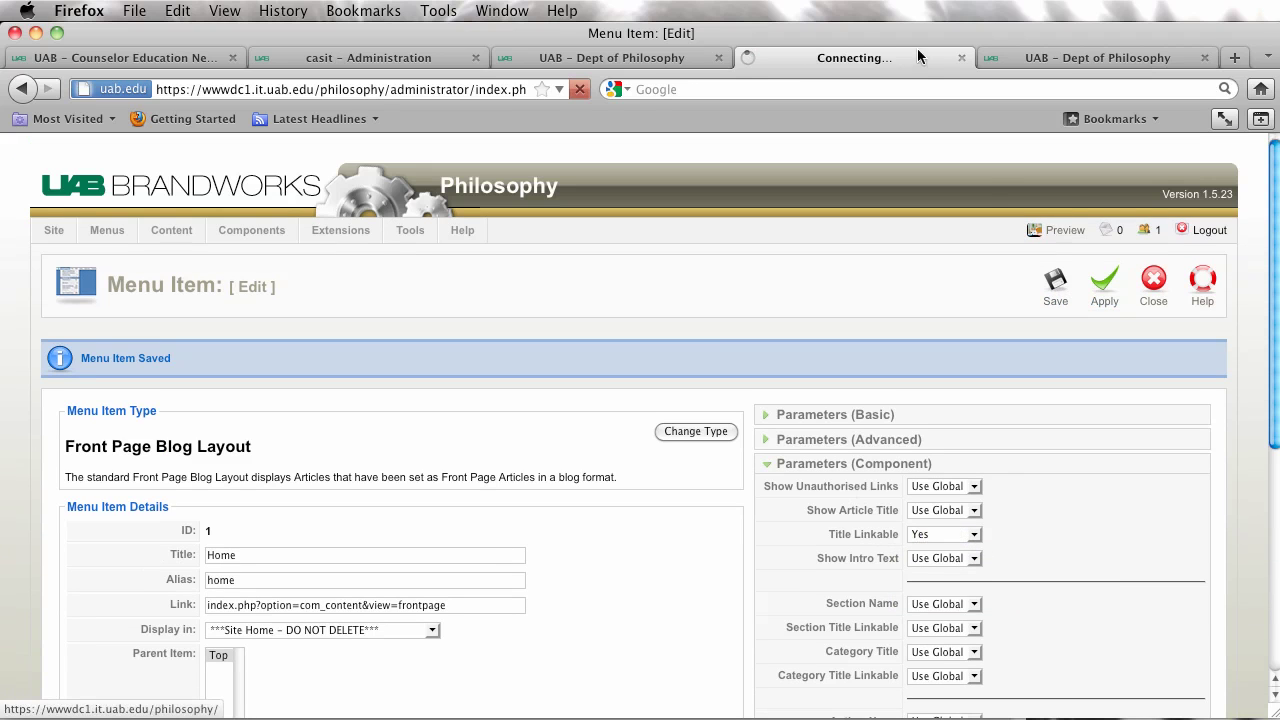
# Reload the live Philosophy front page to show the updated menu settings.
pyautogui.click(1067, 58)
pyautogui.scroll(10, 710, 205)
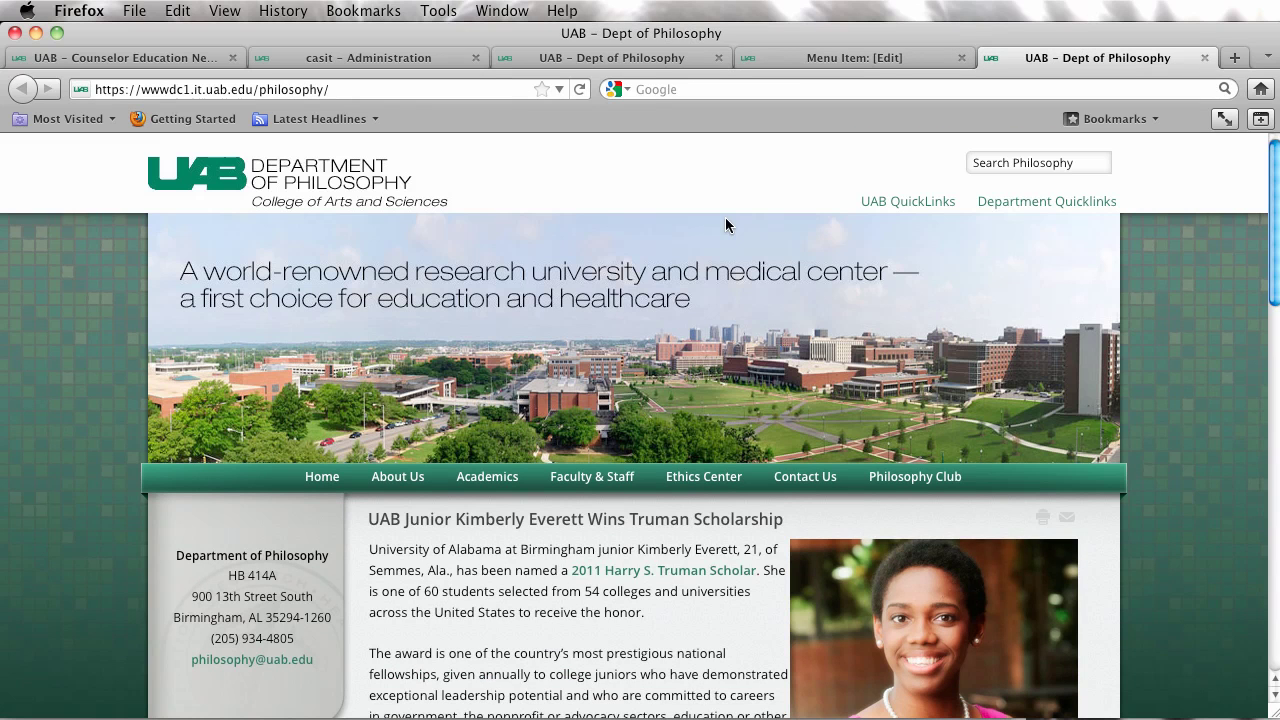
pyautogui.click(579, 89)
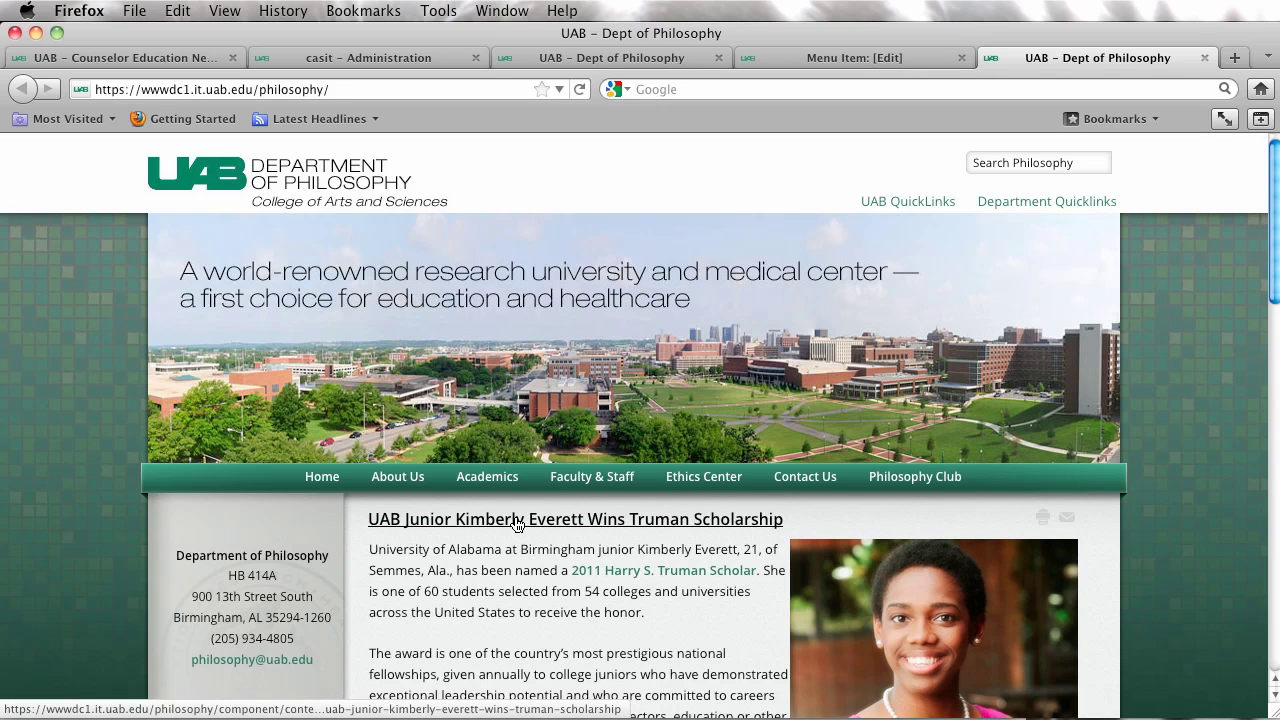
# Open the Truman Scholarship article from its linked title, then return to the front page.
pyautogui.click(517, 525)
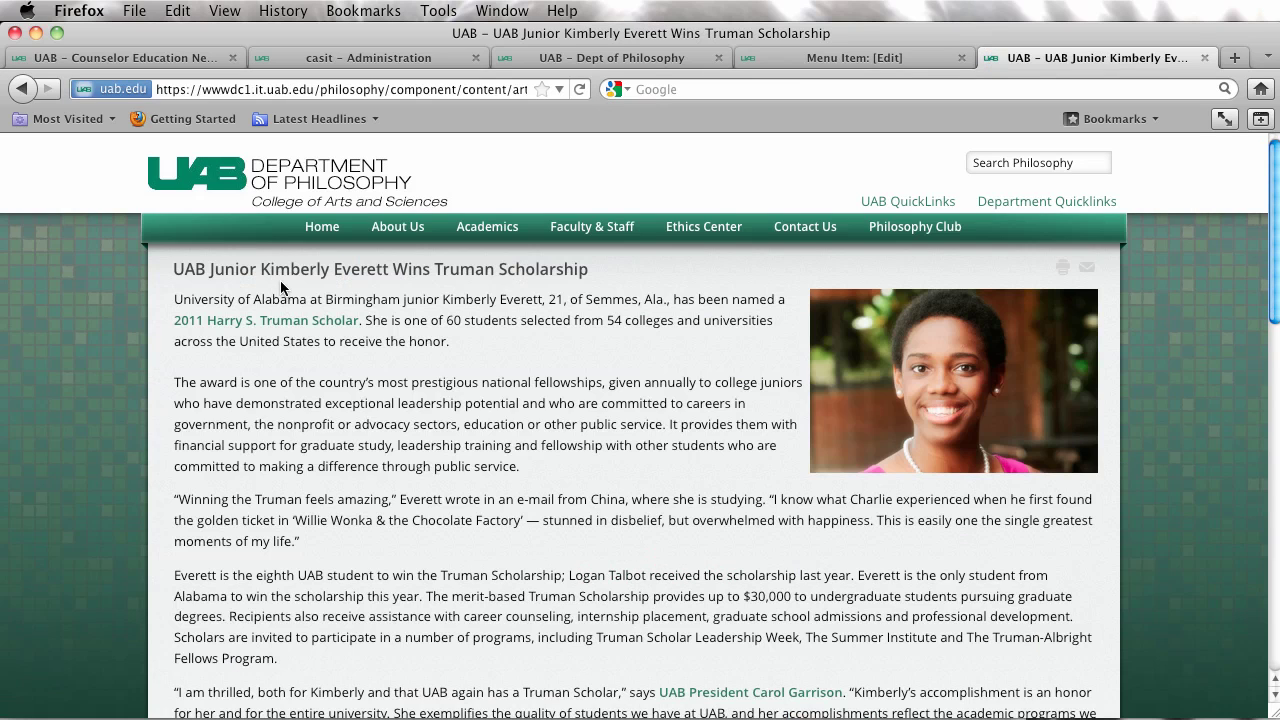
pyautogui.click(27, 93)
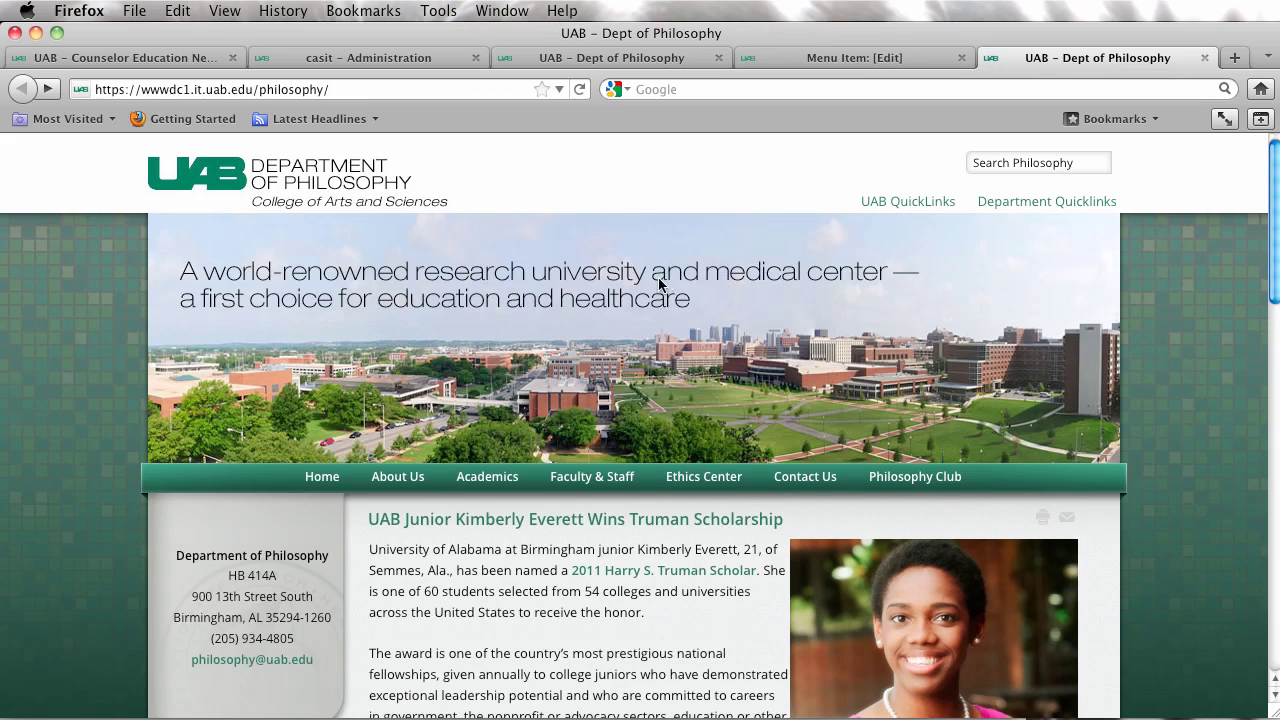
pyautogui.scroll(-5, 1165, 395)
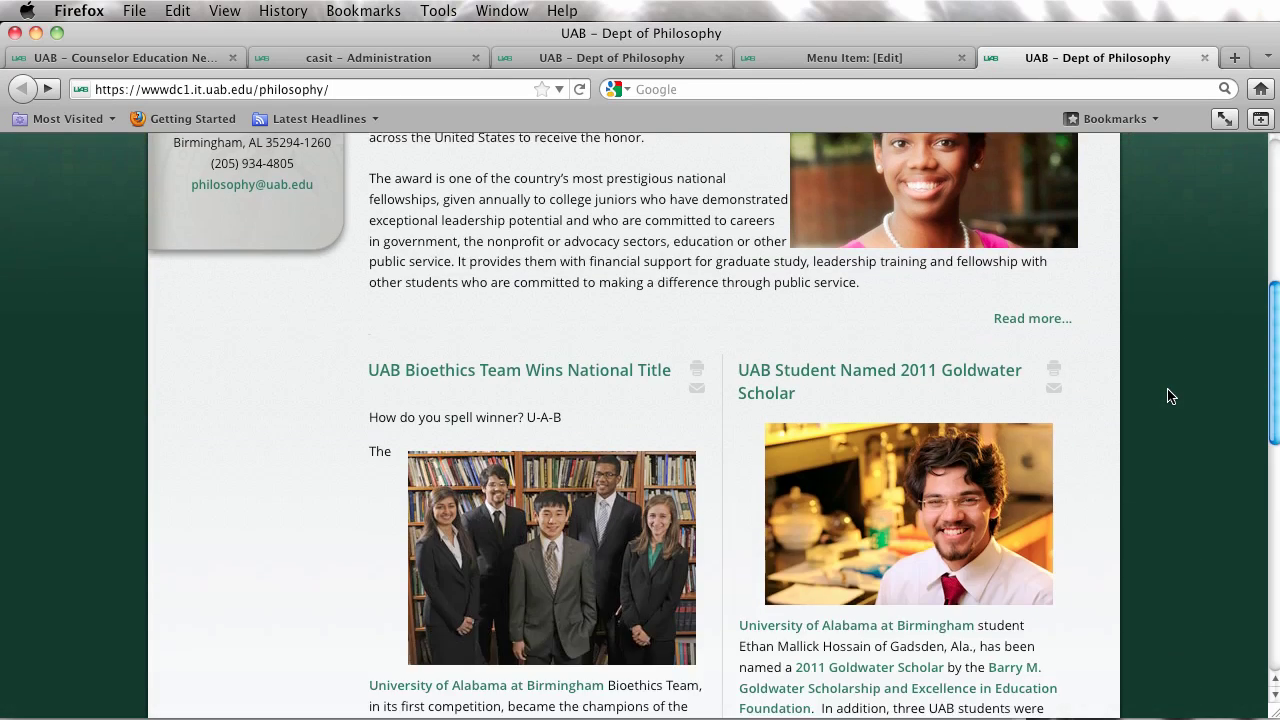
pyautogui.scroll(5, 1167, 396)
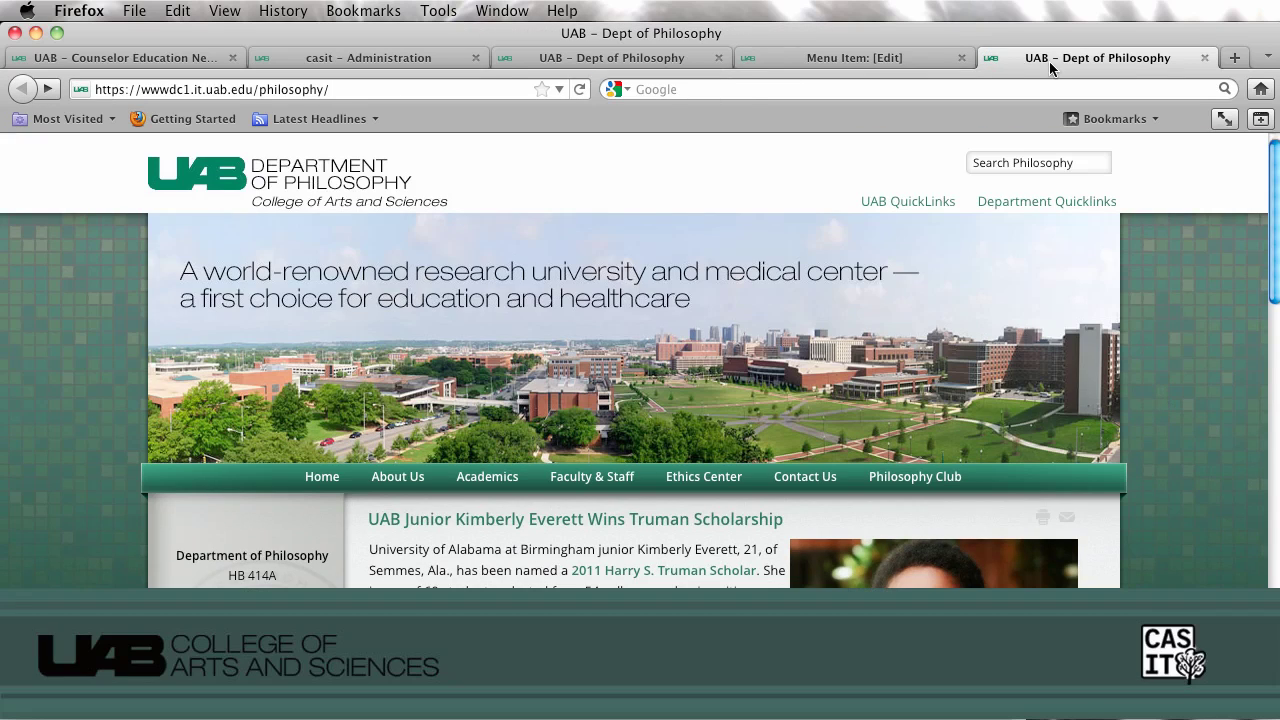